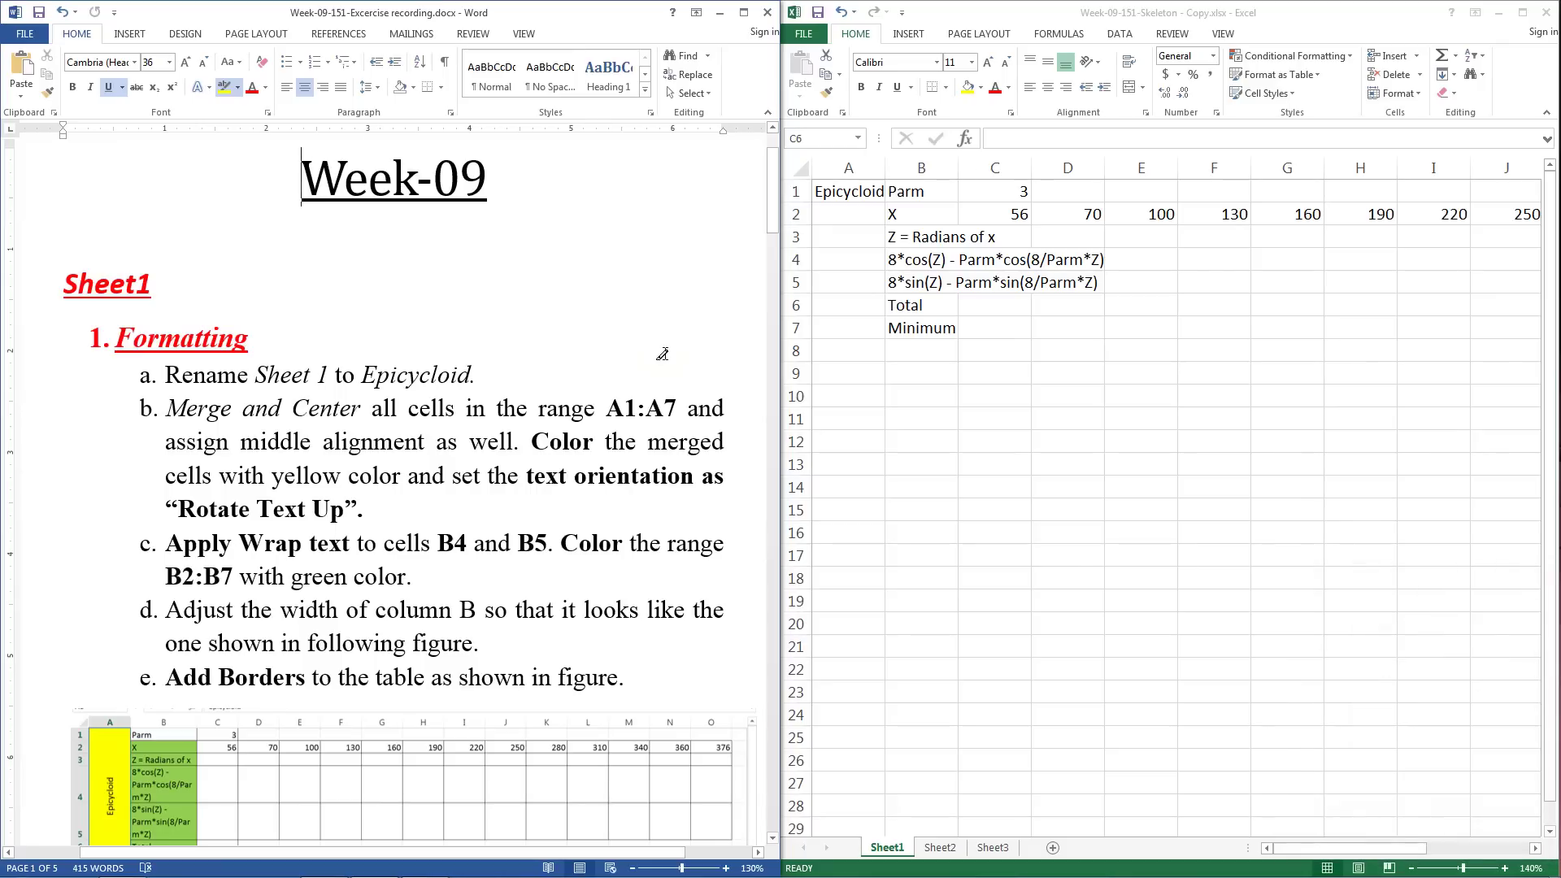
Step: Highlight Week-09, Sheet1, 1. Formatting and the rename-to-Epicycloid step in yellow
left_click_drag(300, 175, 483, 205)
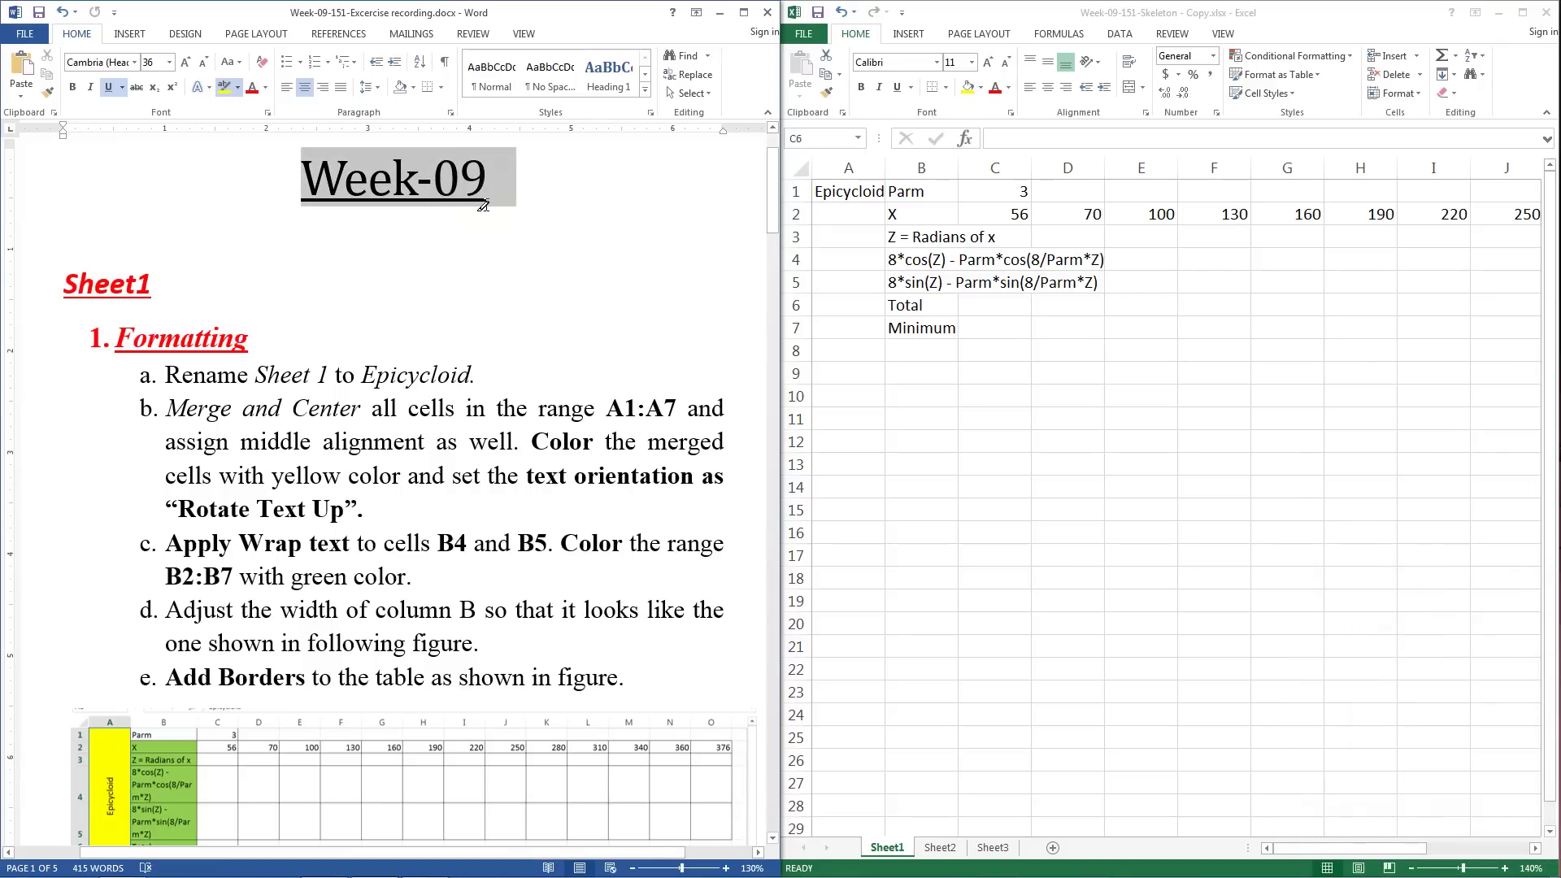
left_click_drag(483, 206, 486, 205)
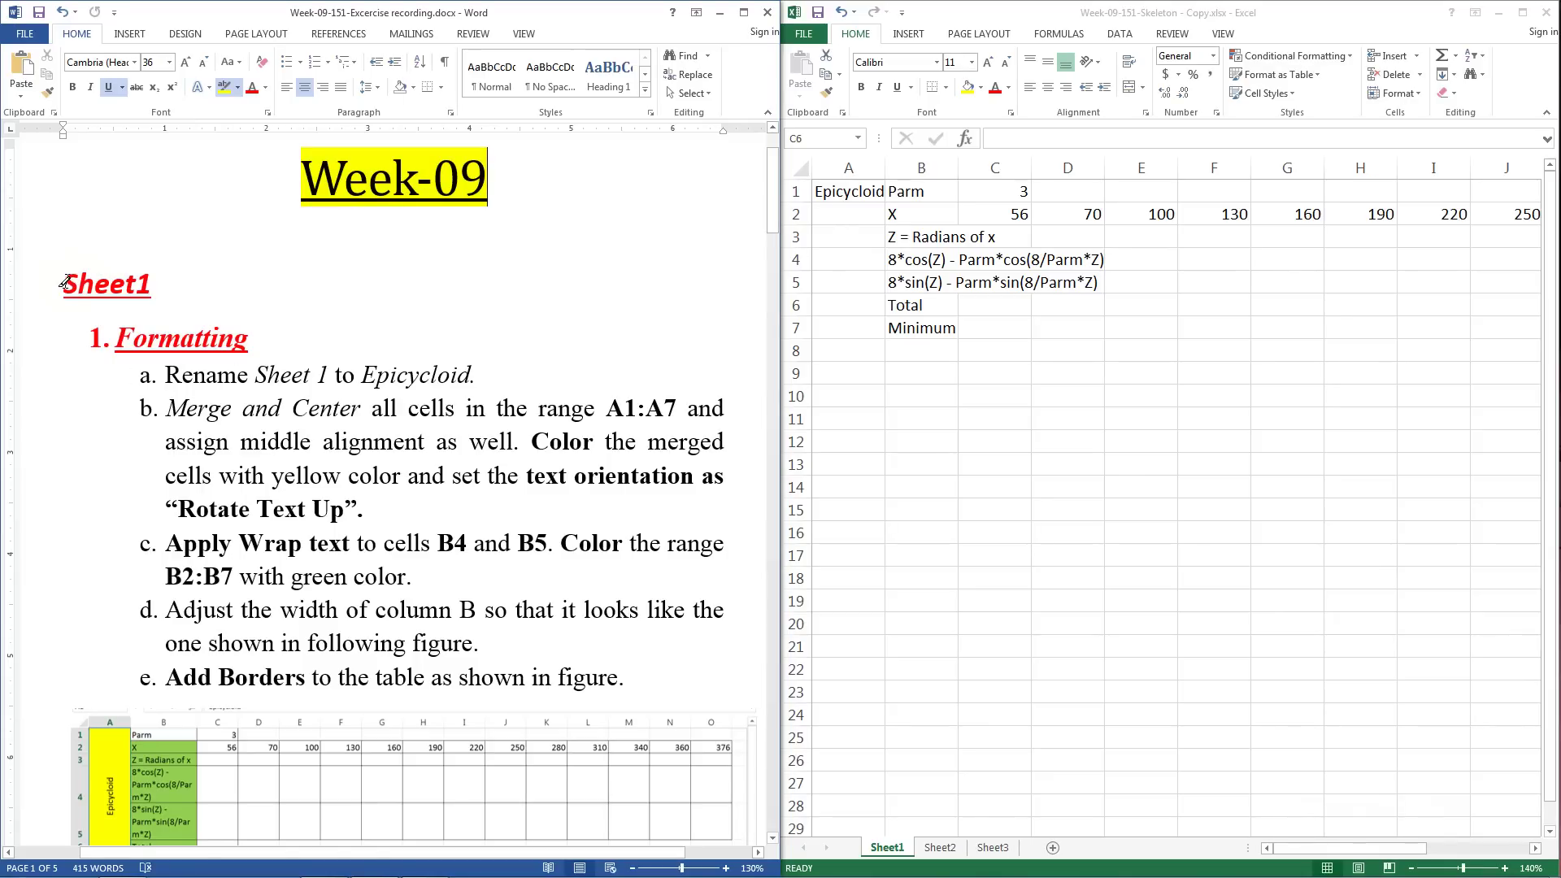
left_click_drag(65, 283, 153, 287)
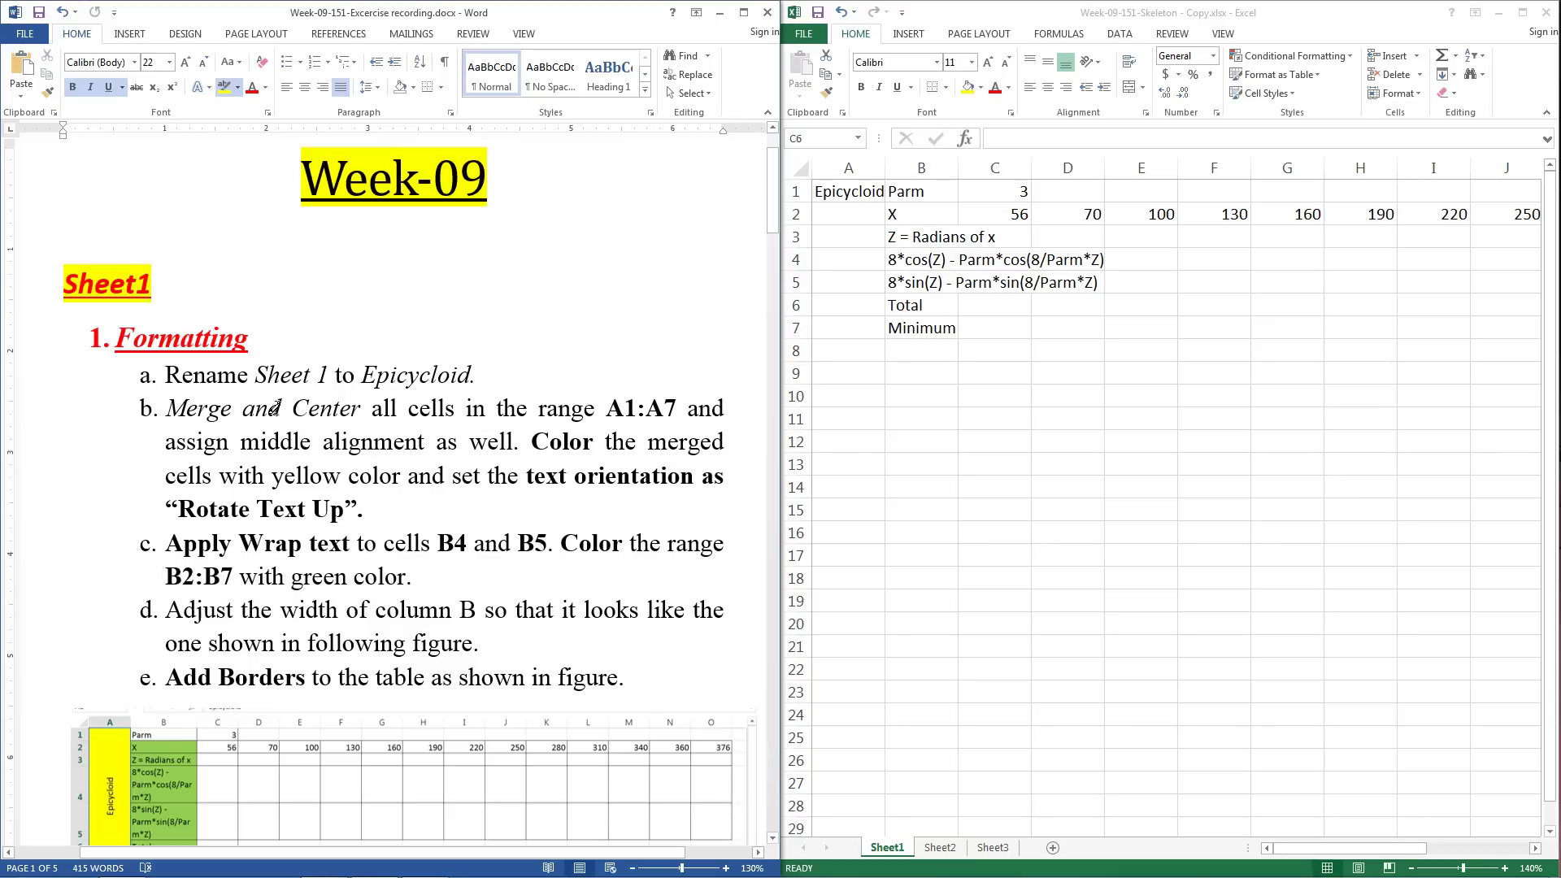
left_click_drag(92, 337, 266, 355)
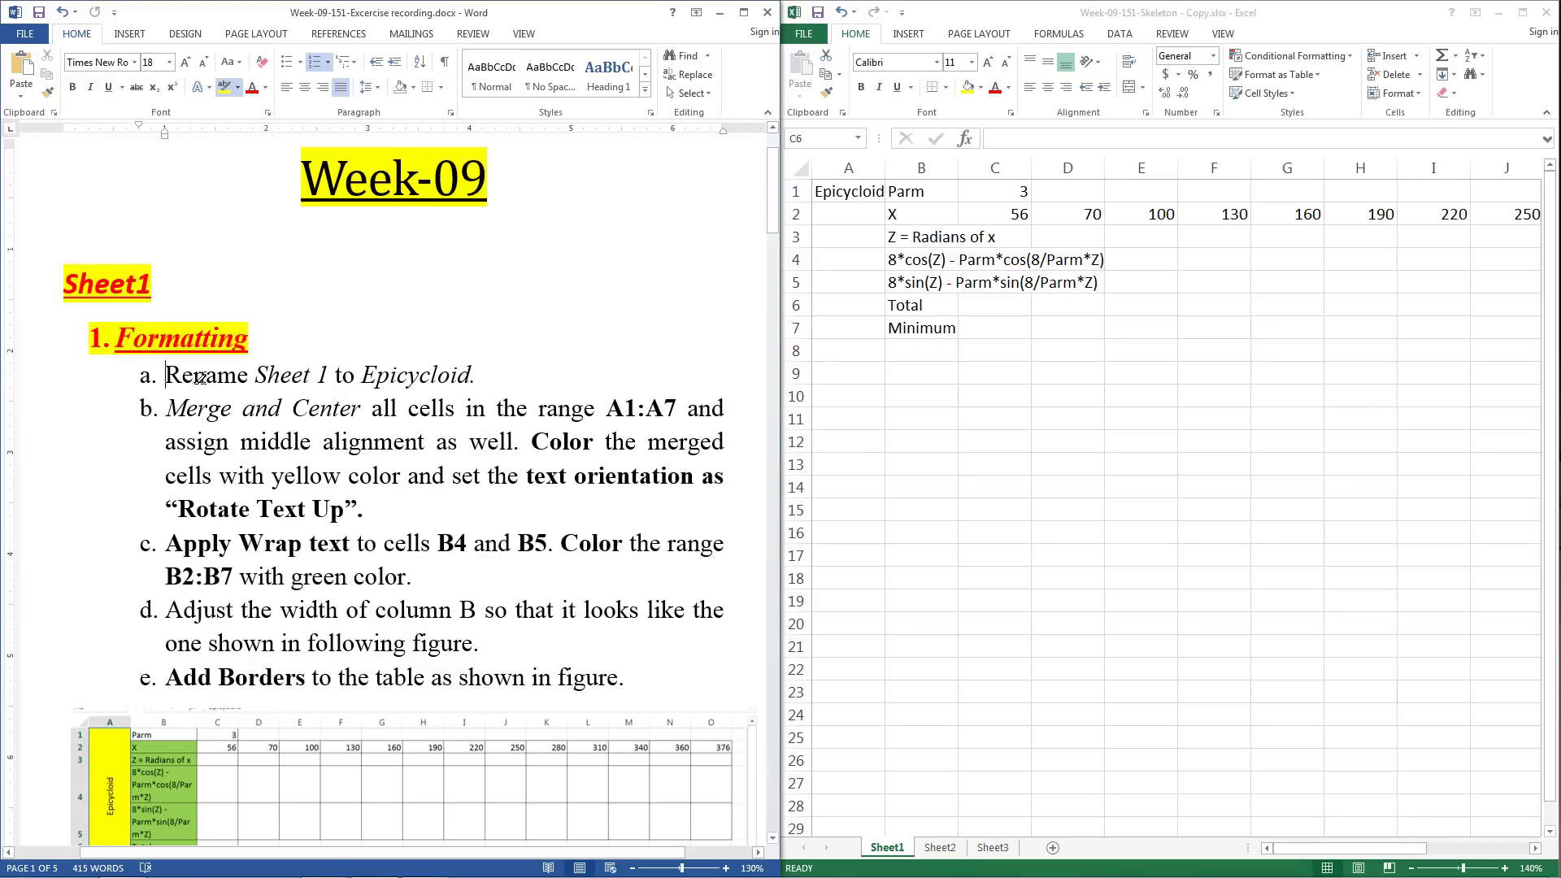
left_click_drag(167, 375, 498, 376)
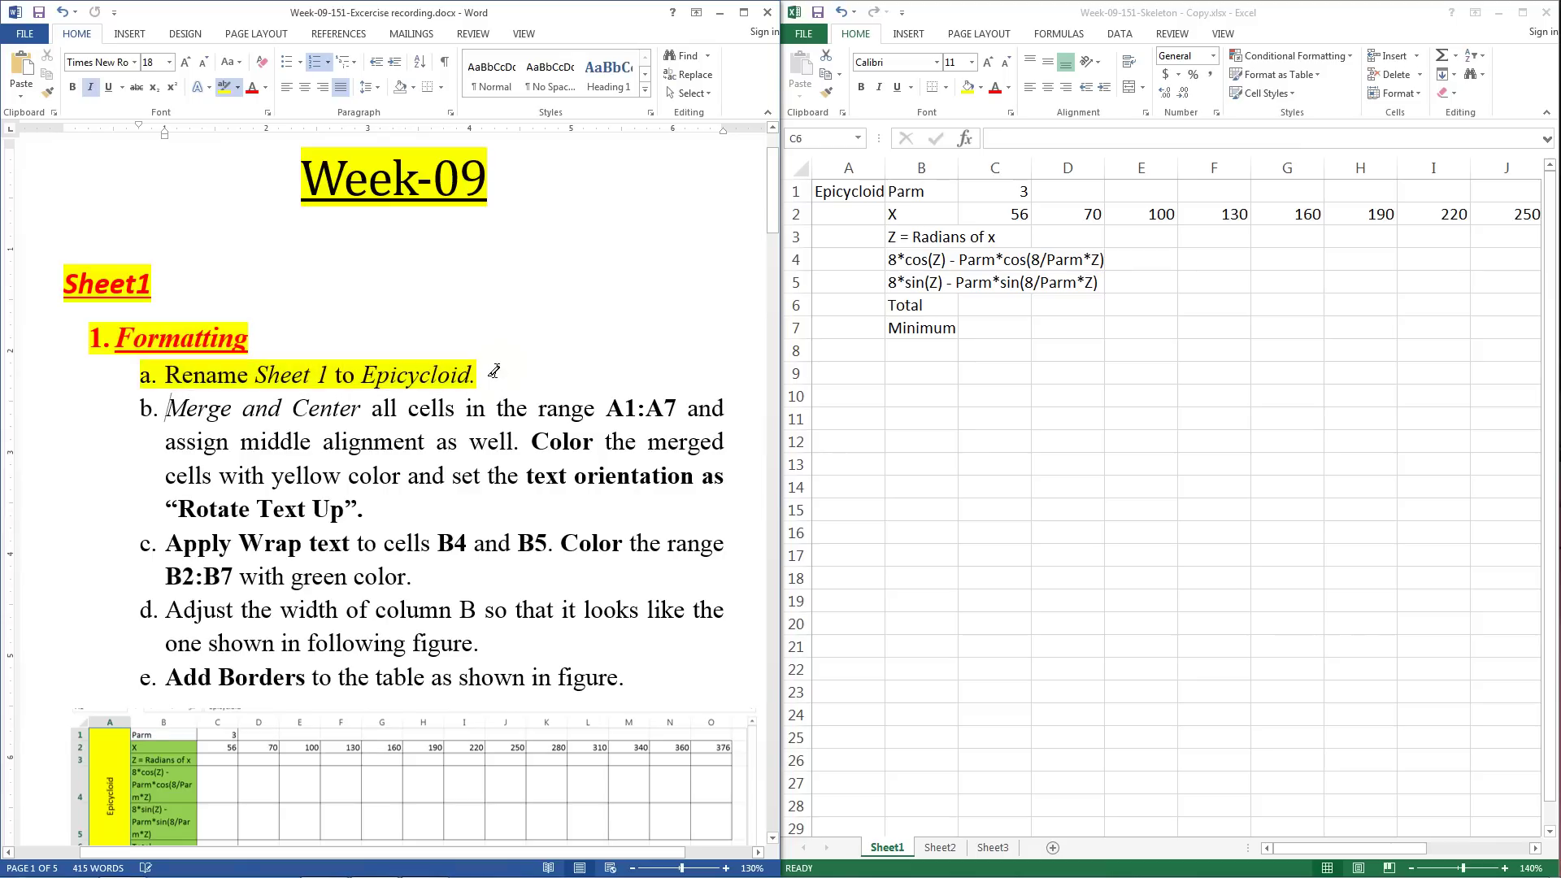
Step: Rename the Sheet1 worksheet tab to 'Epicycloid'
left_click(897, 845)
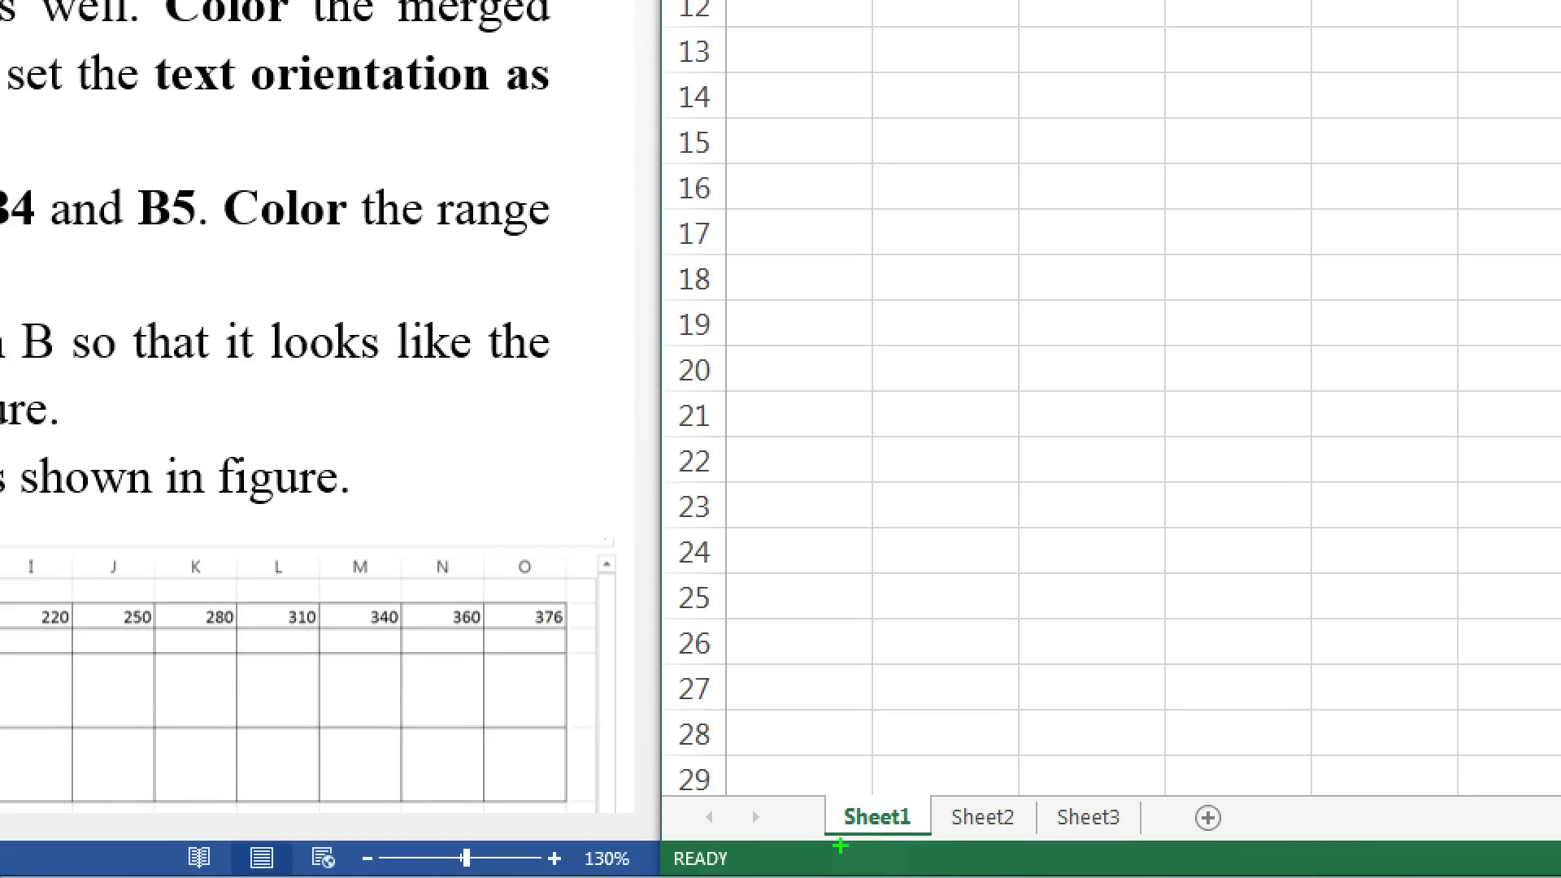
left_click_drag(838, 848, 946, 833)
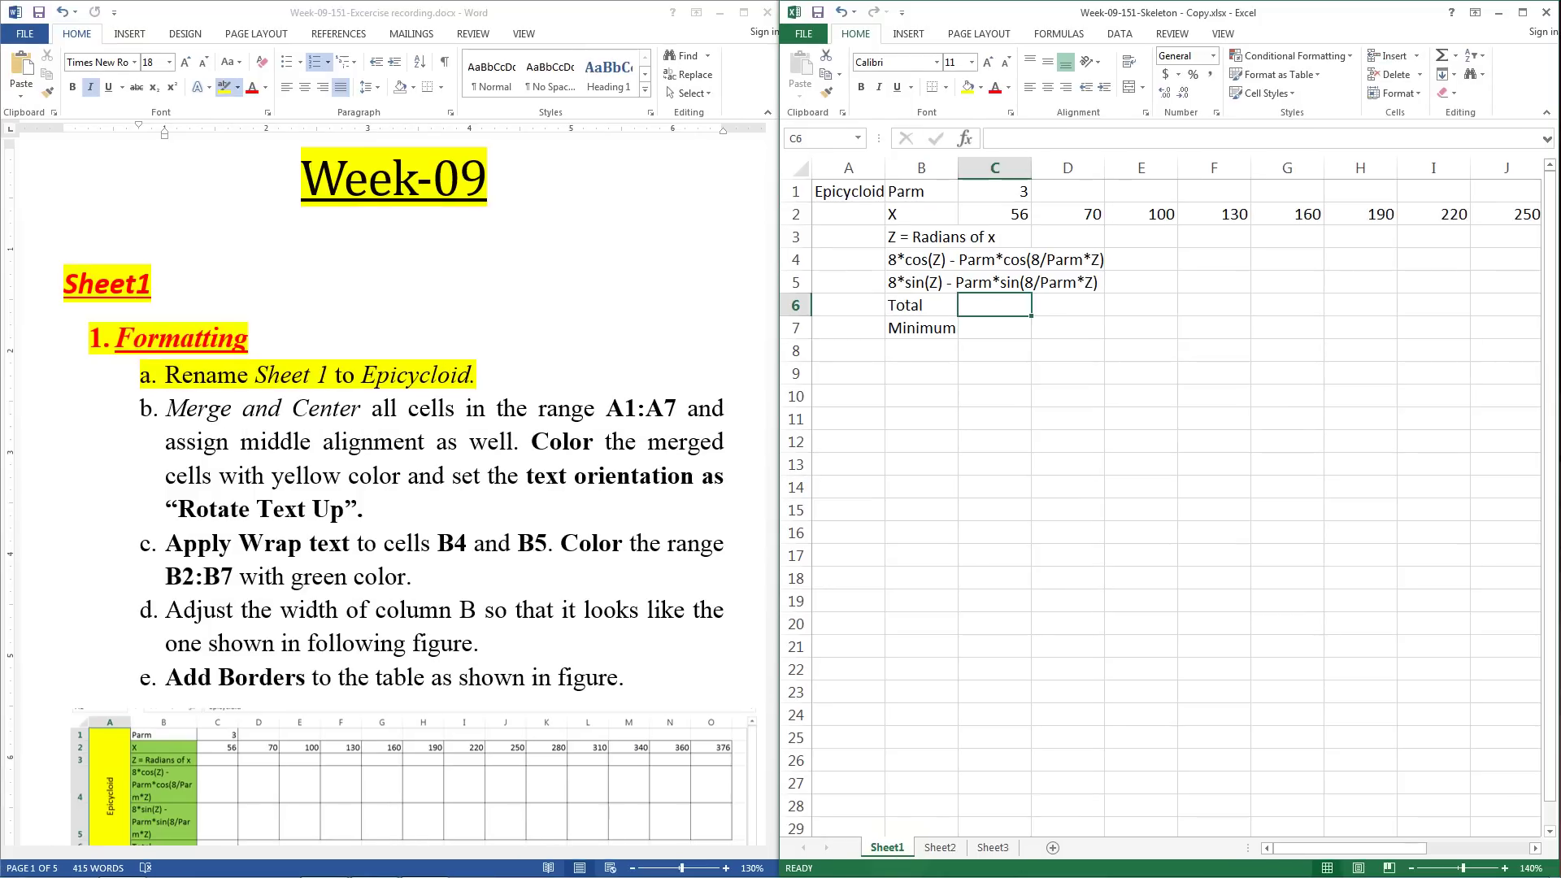
double_click(889, 848)
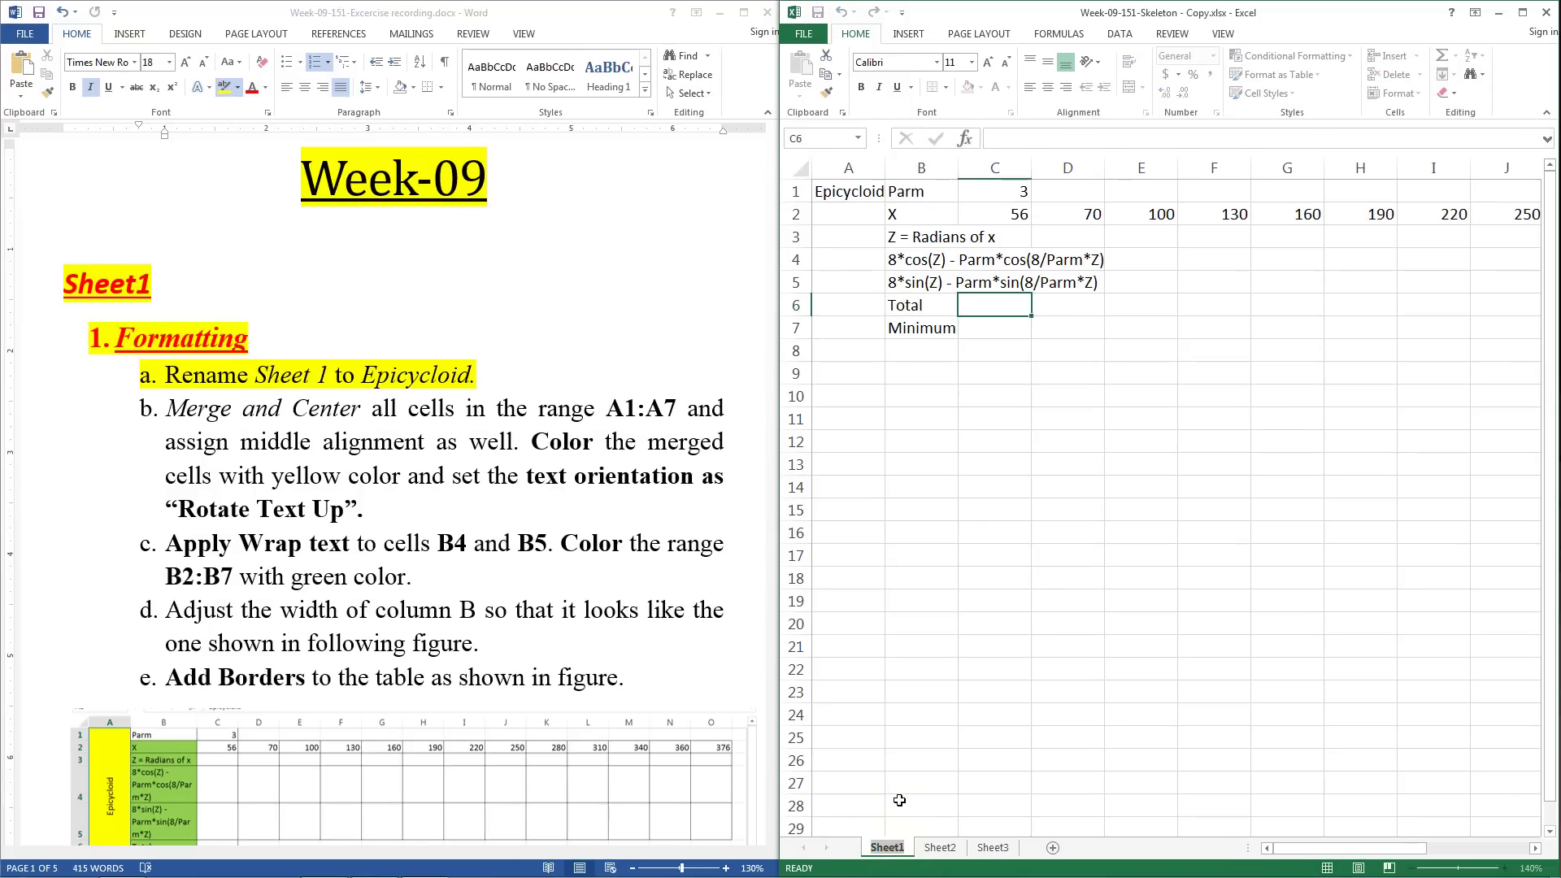
type("E")
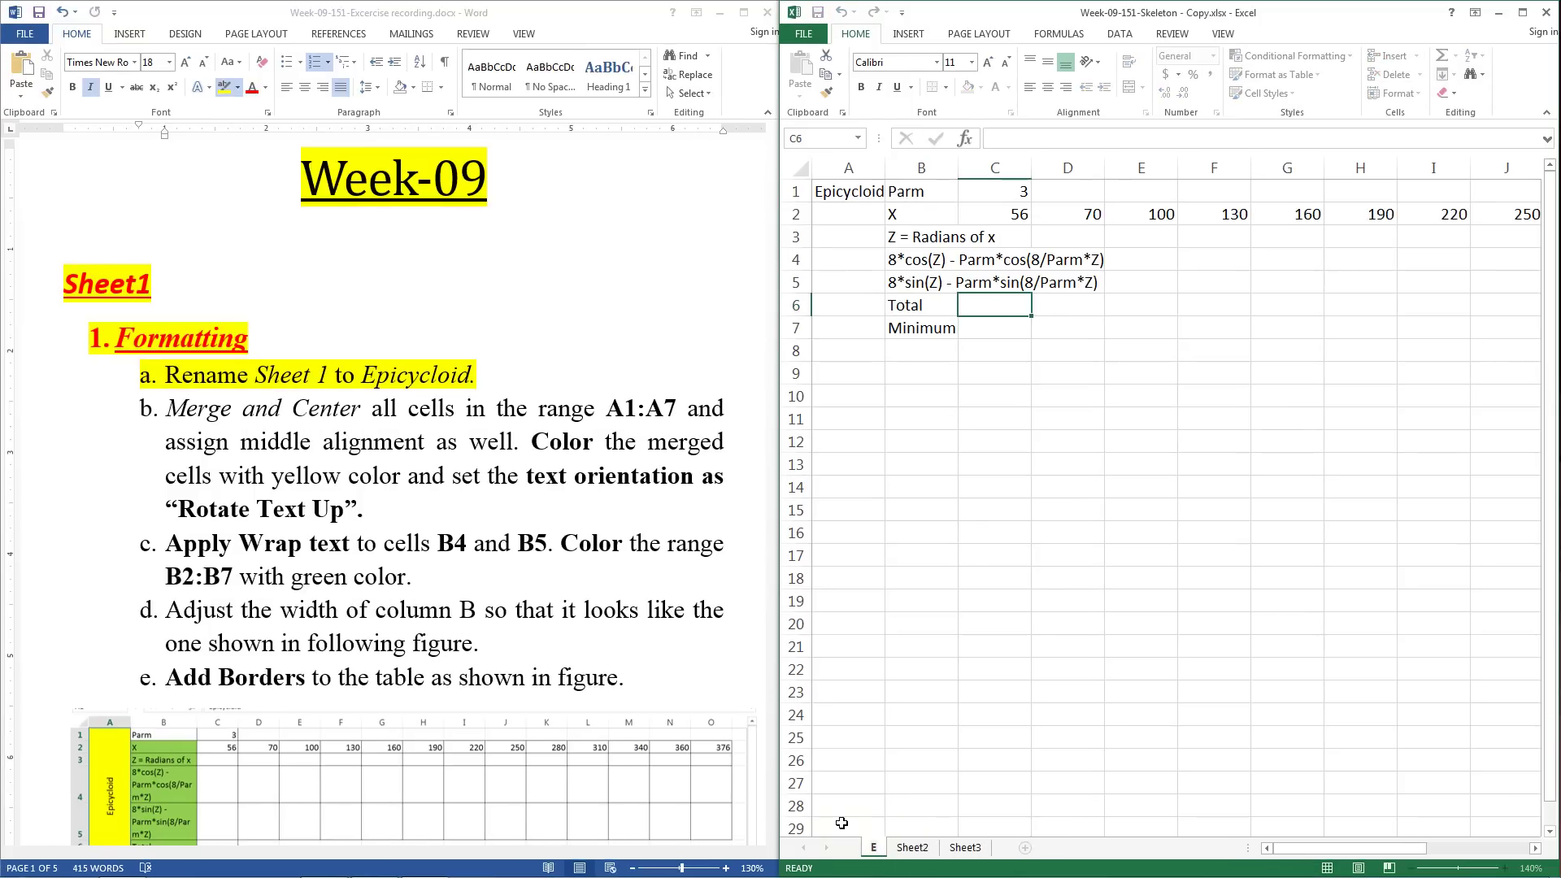
type("picy")
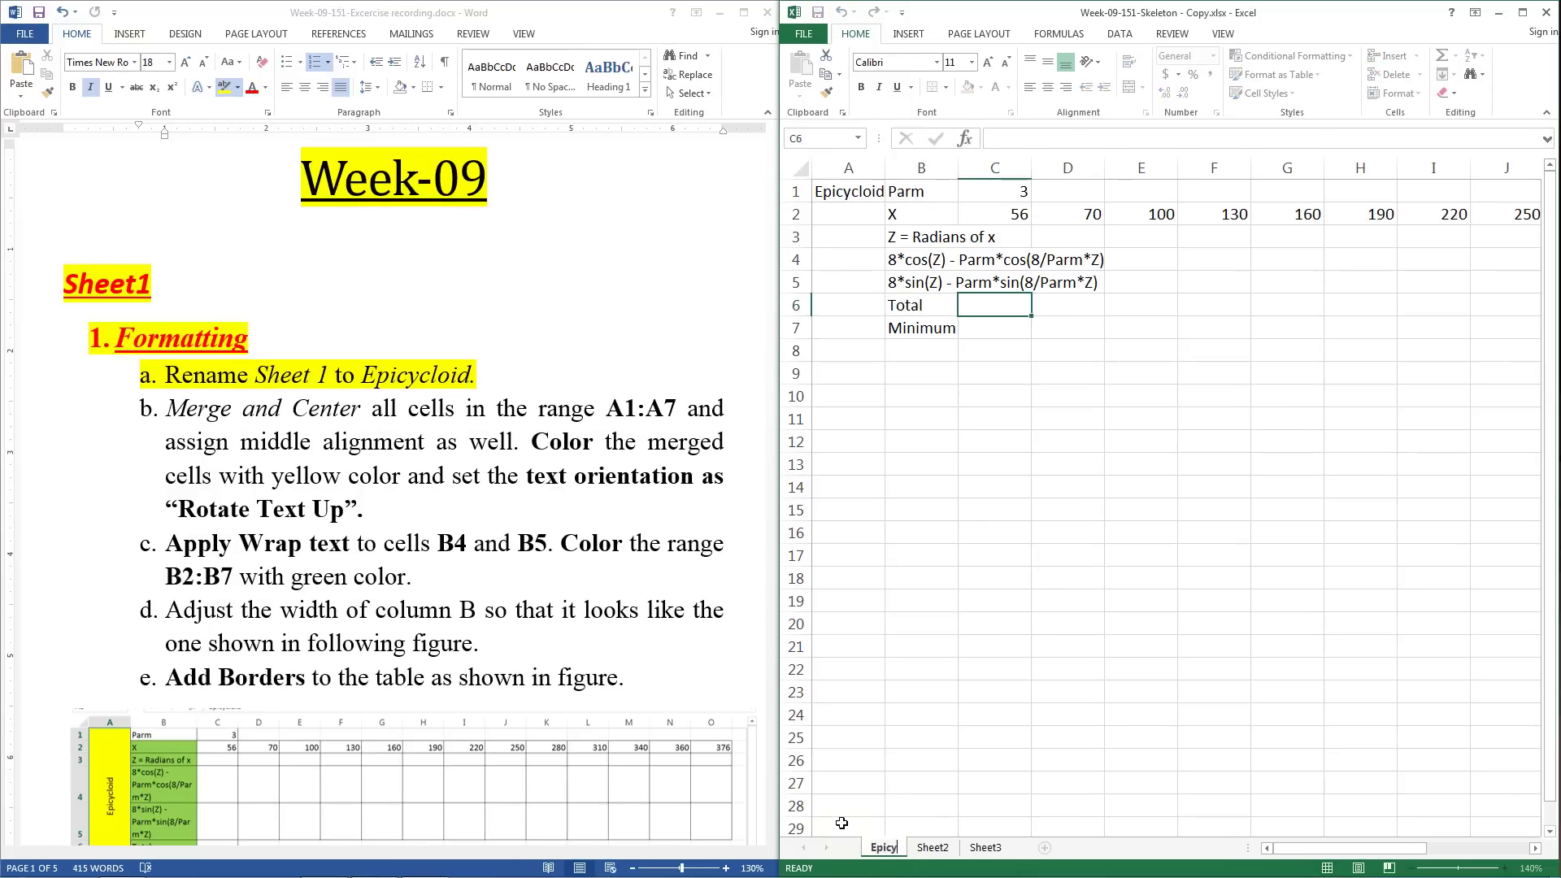
type("clo")
type("id")
key("Return")
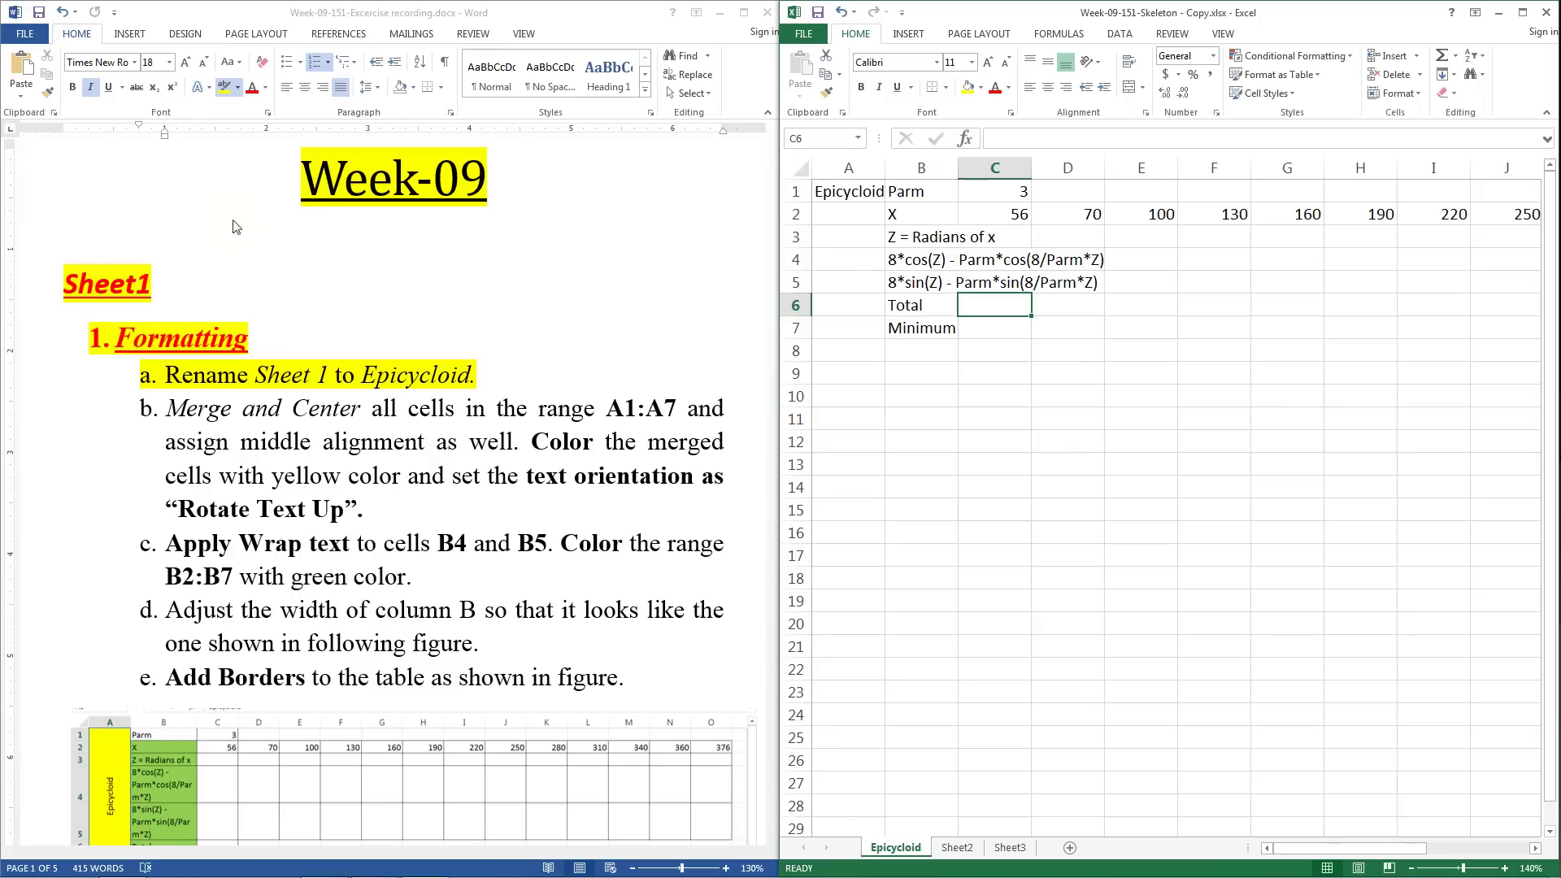
Step: Highlight Word's Merge & Center instruction and select cells A1:A7 in Excel
left_click(177, 412)
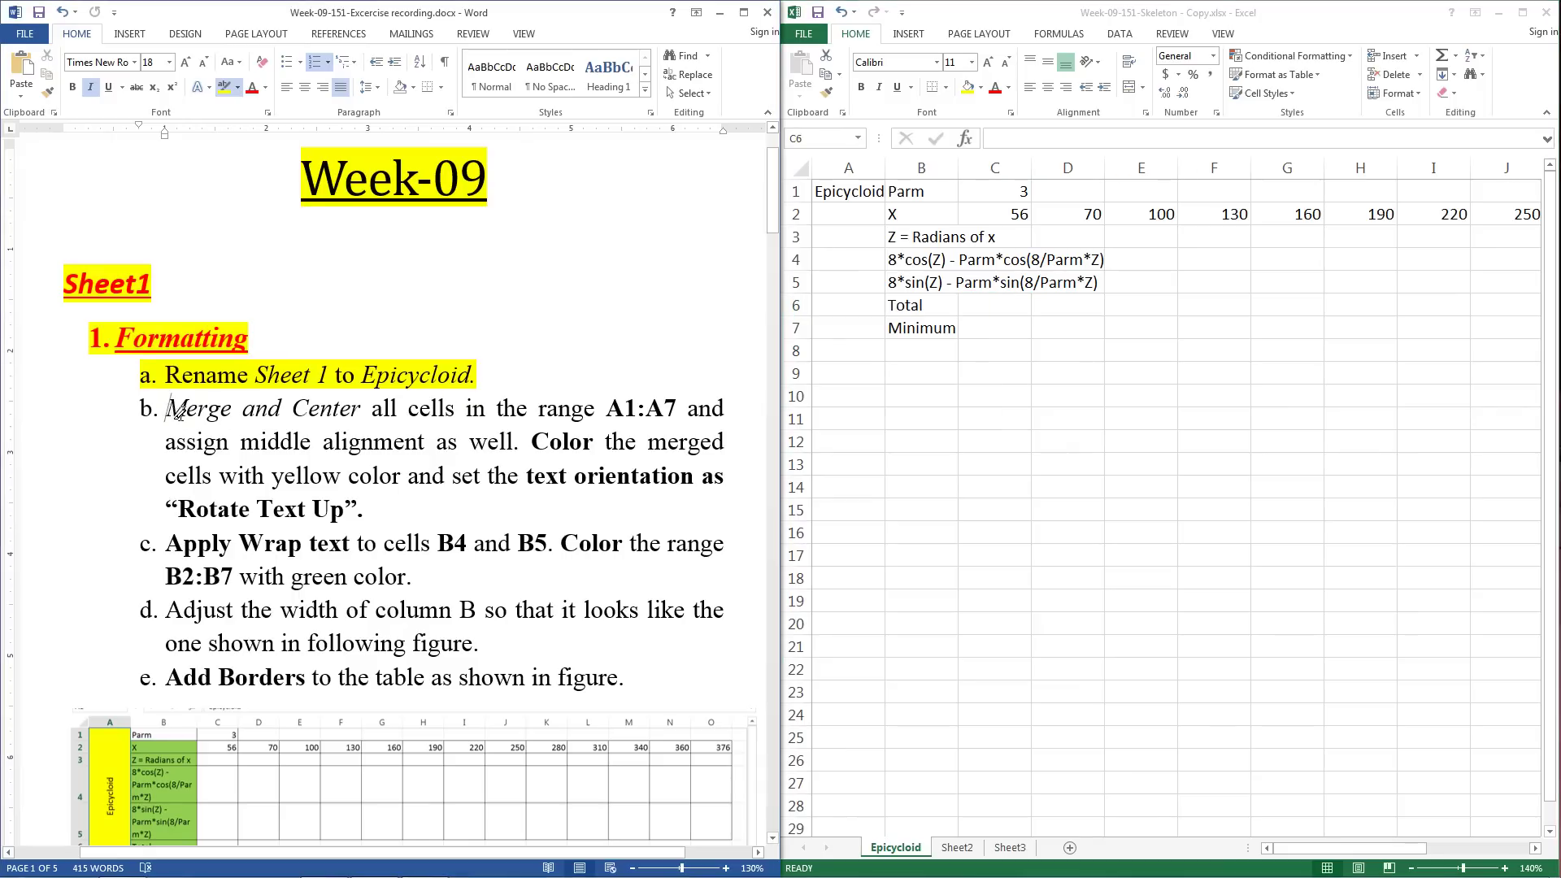
left_click_drag(177, 412, 679, 398)
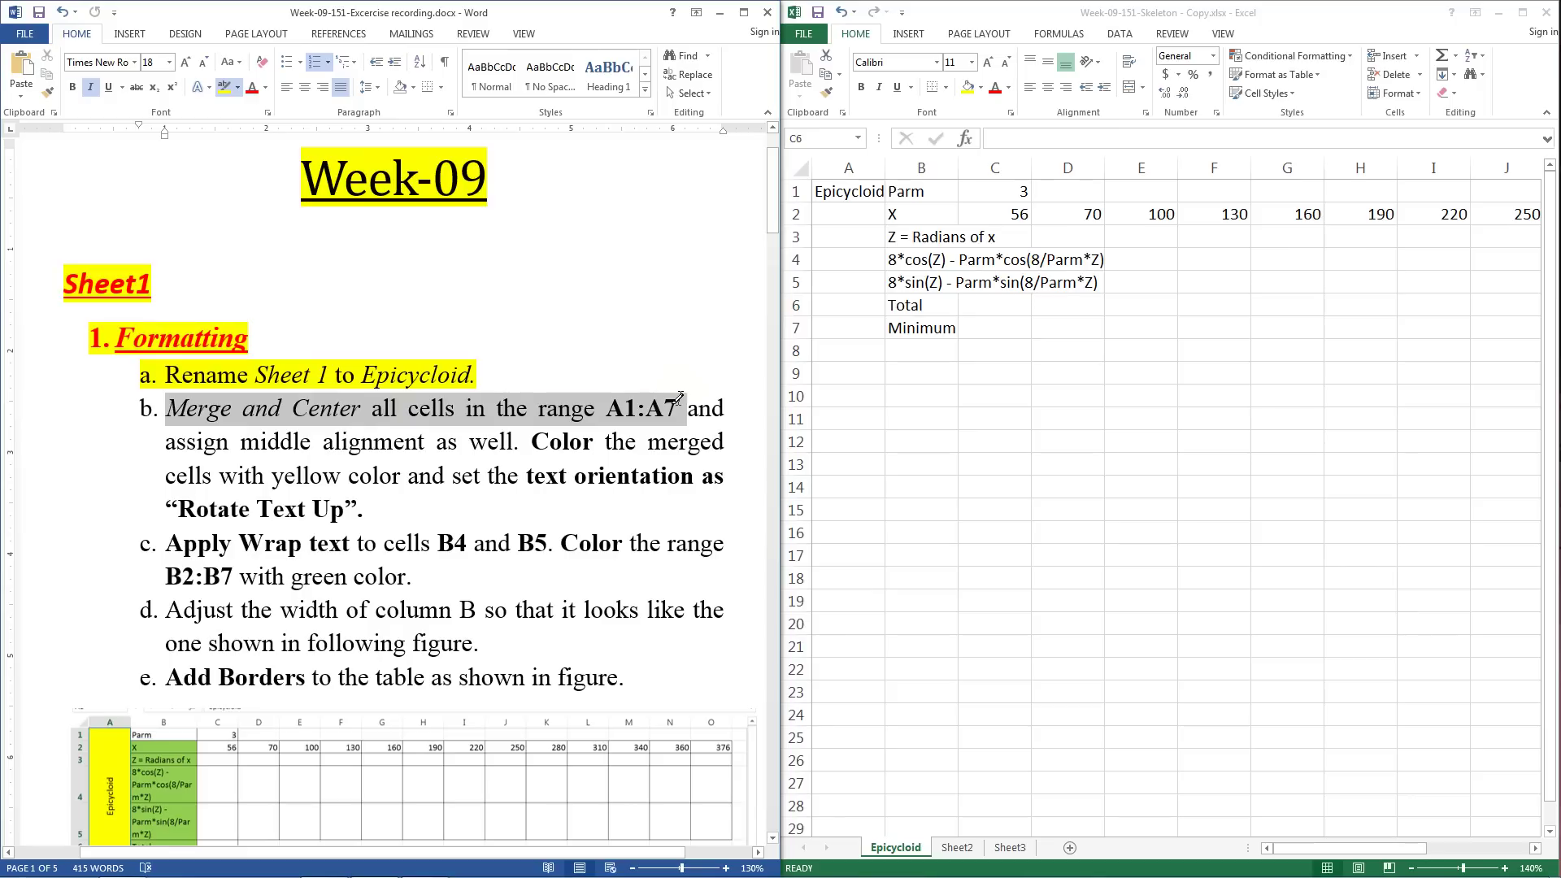
mouse_move(829, 192)
left_mouse_down()
mouse_move(854, 251)
mouse_move(856, 328)
left_mouse_up()
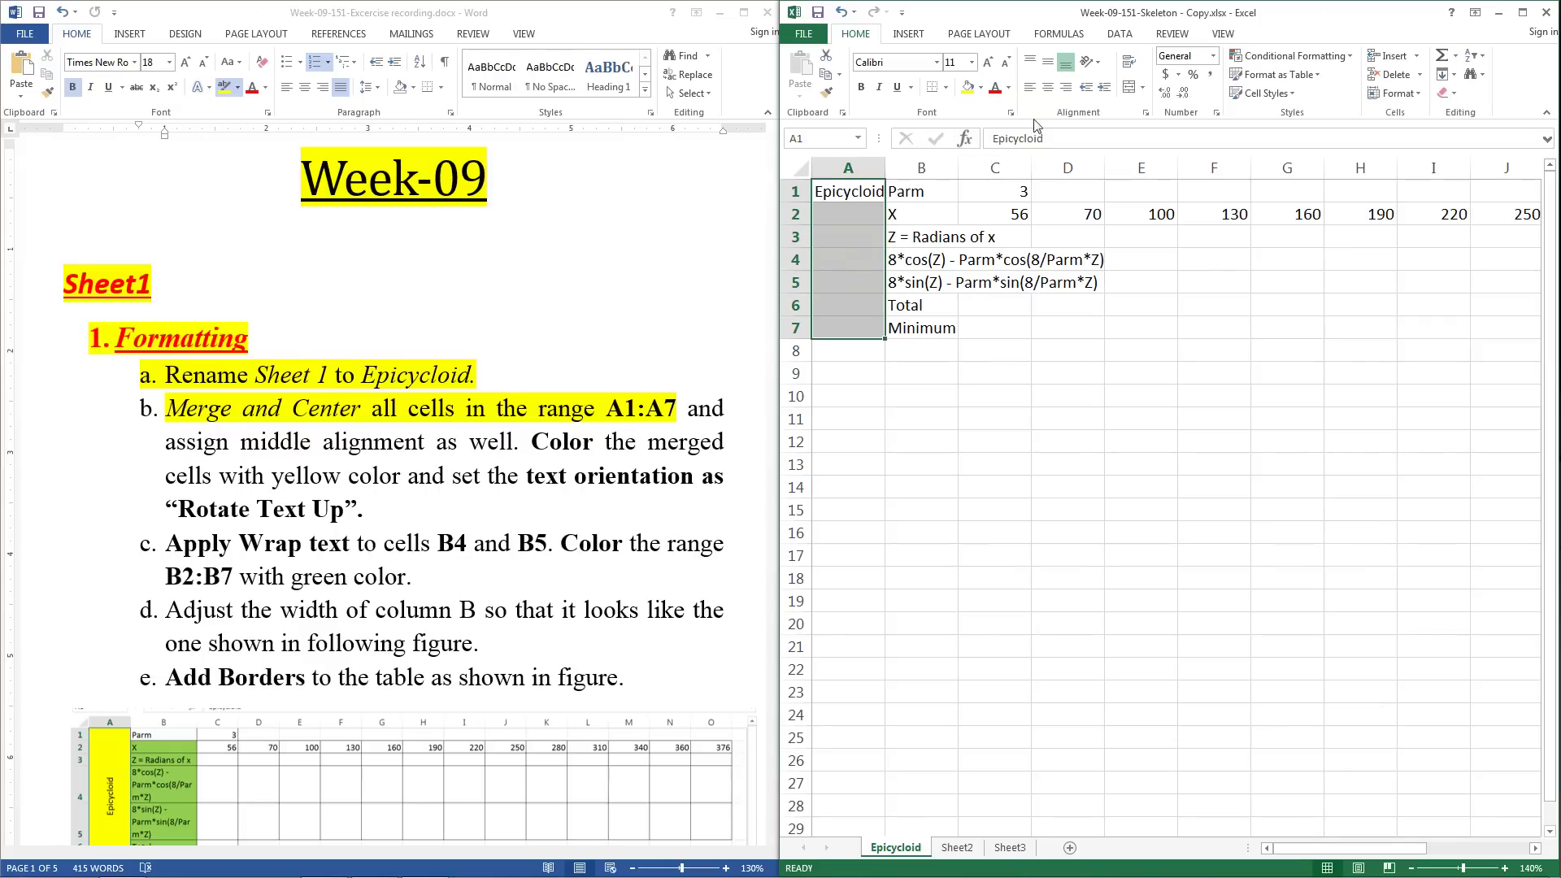
Step: Merge and center A1:A7 into one Epicycloid cell, then highlight the middle-alignment instruction
left_click(1142, 89)
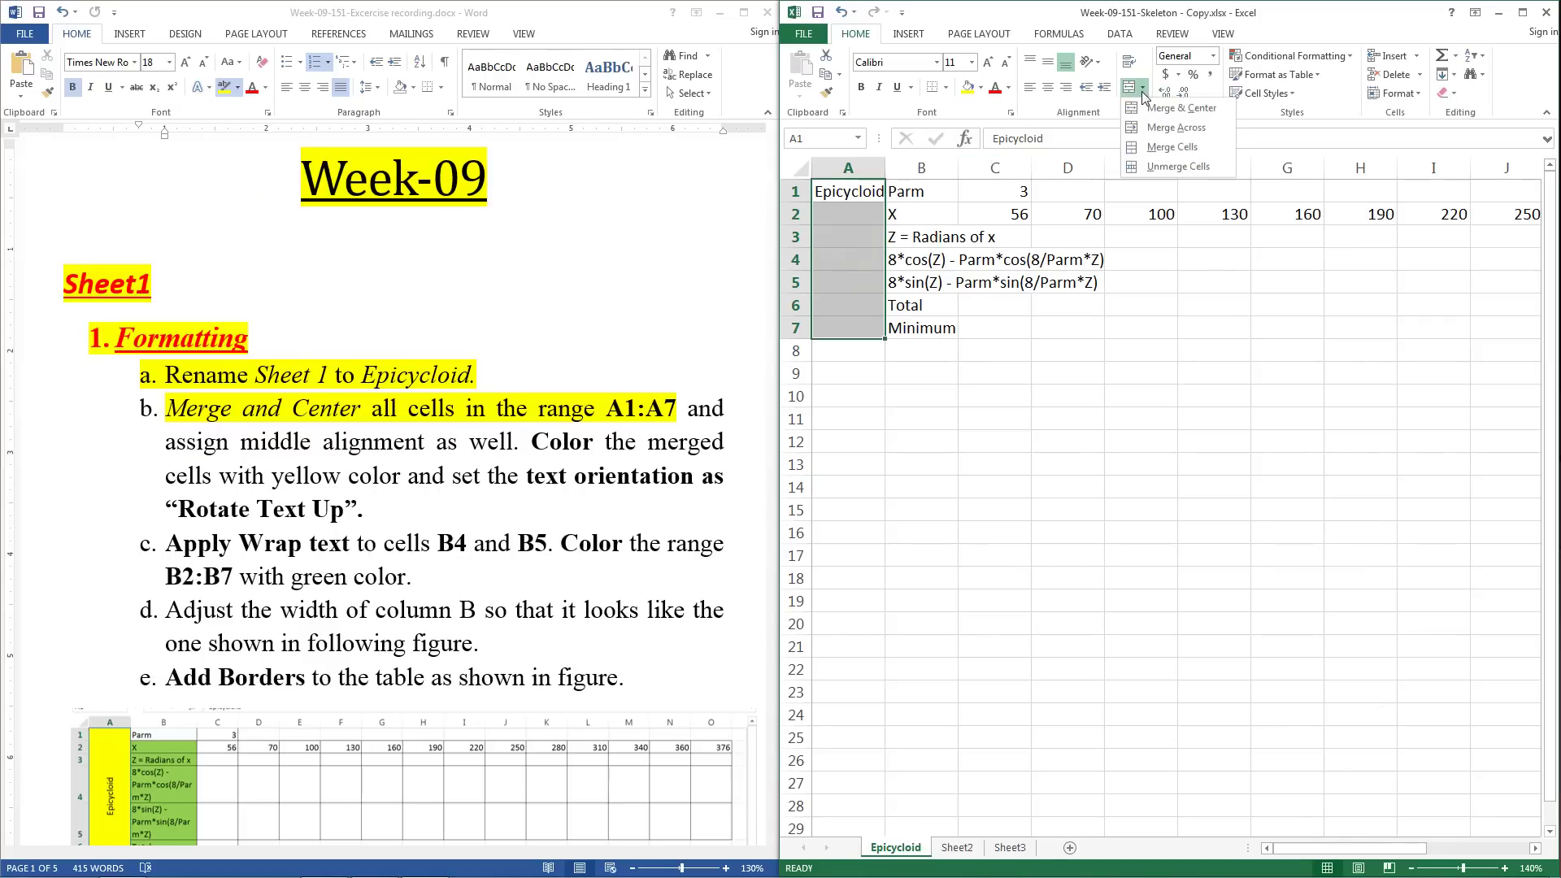
key("super")
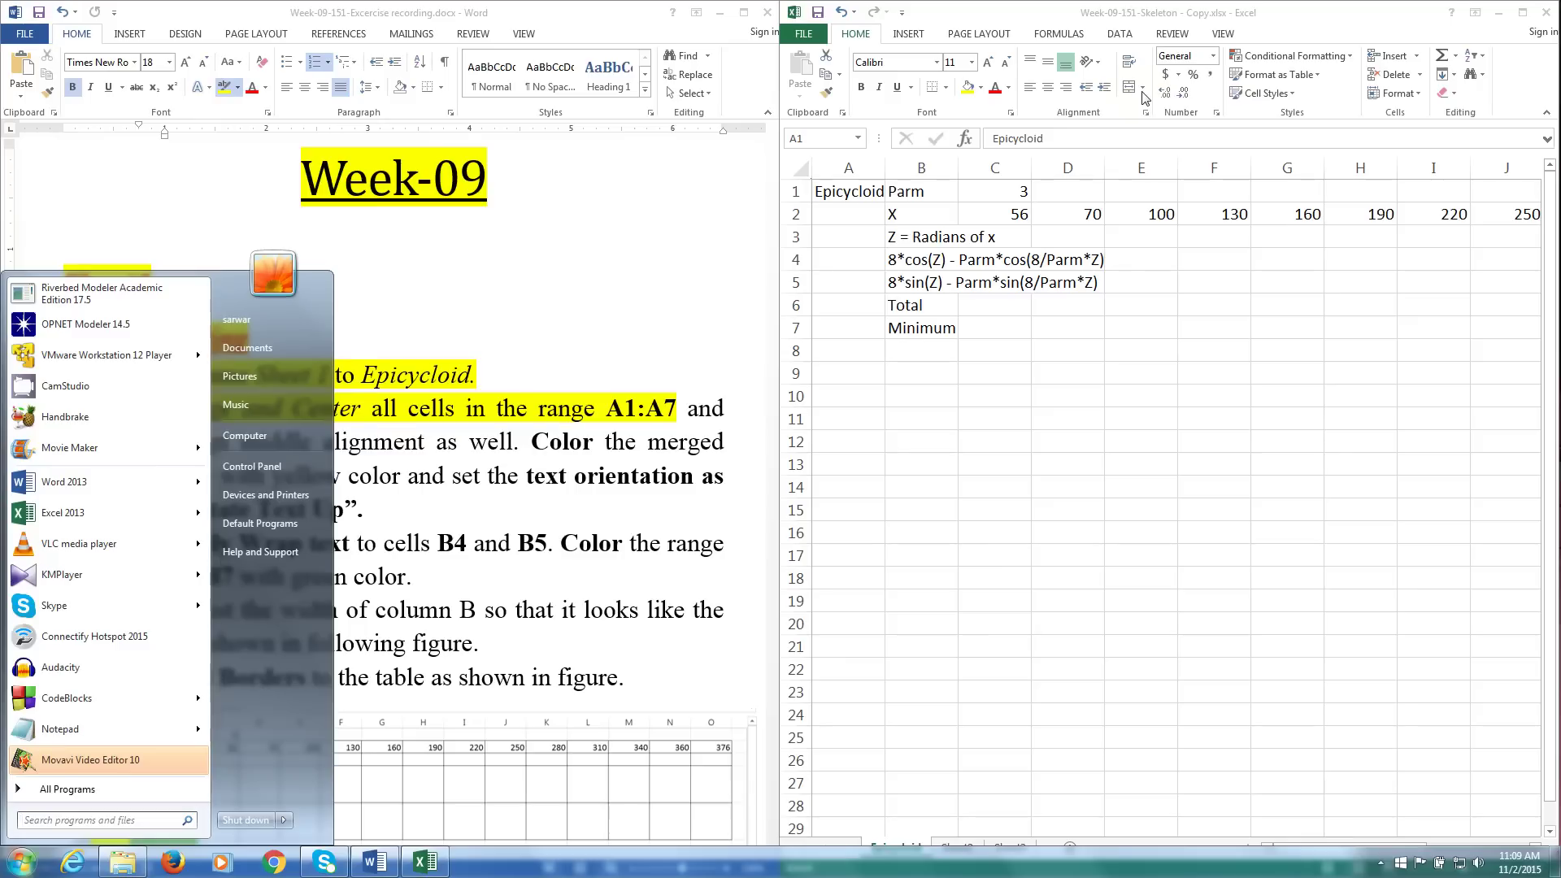
left_click(1142, 91)
left_click(1142, 91)
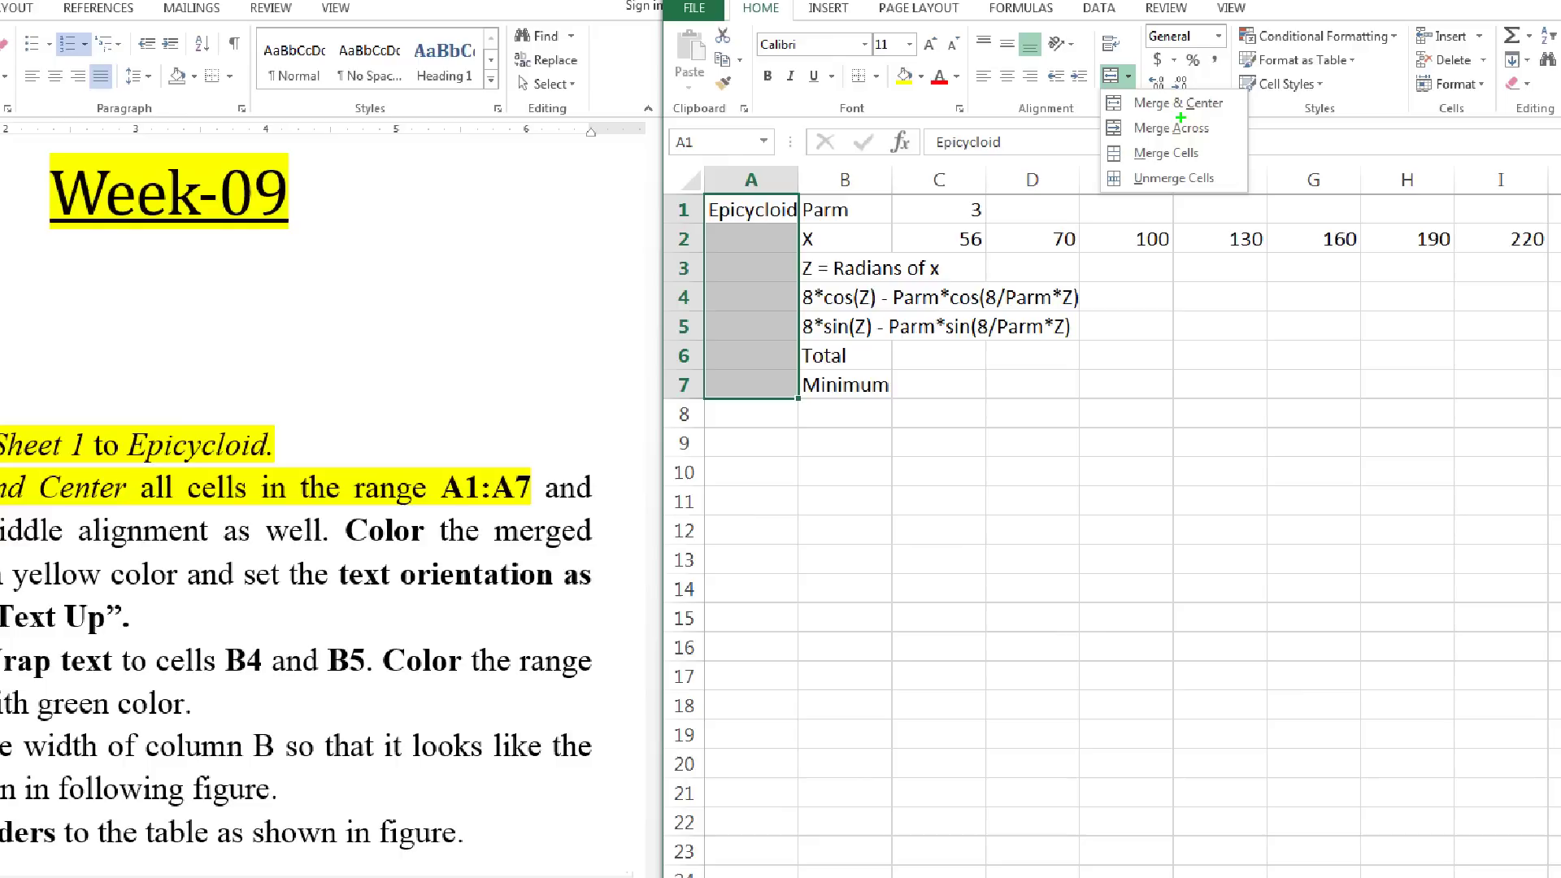
left_click(1171, 113)
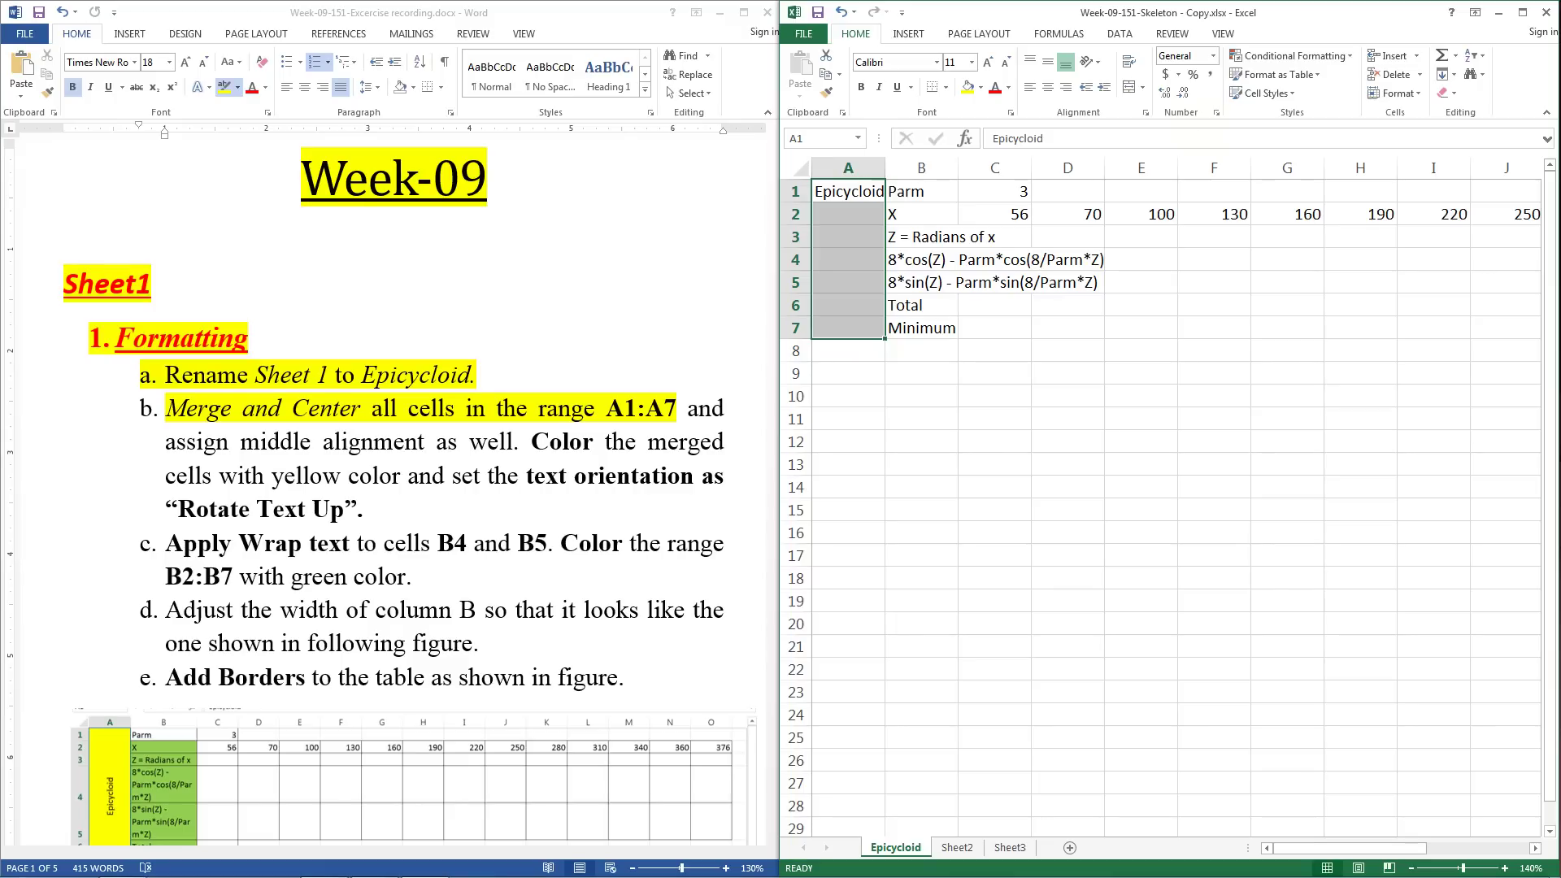
left_click(1145, 93)
left_click(1153, 108)
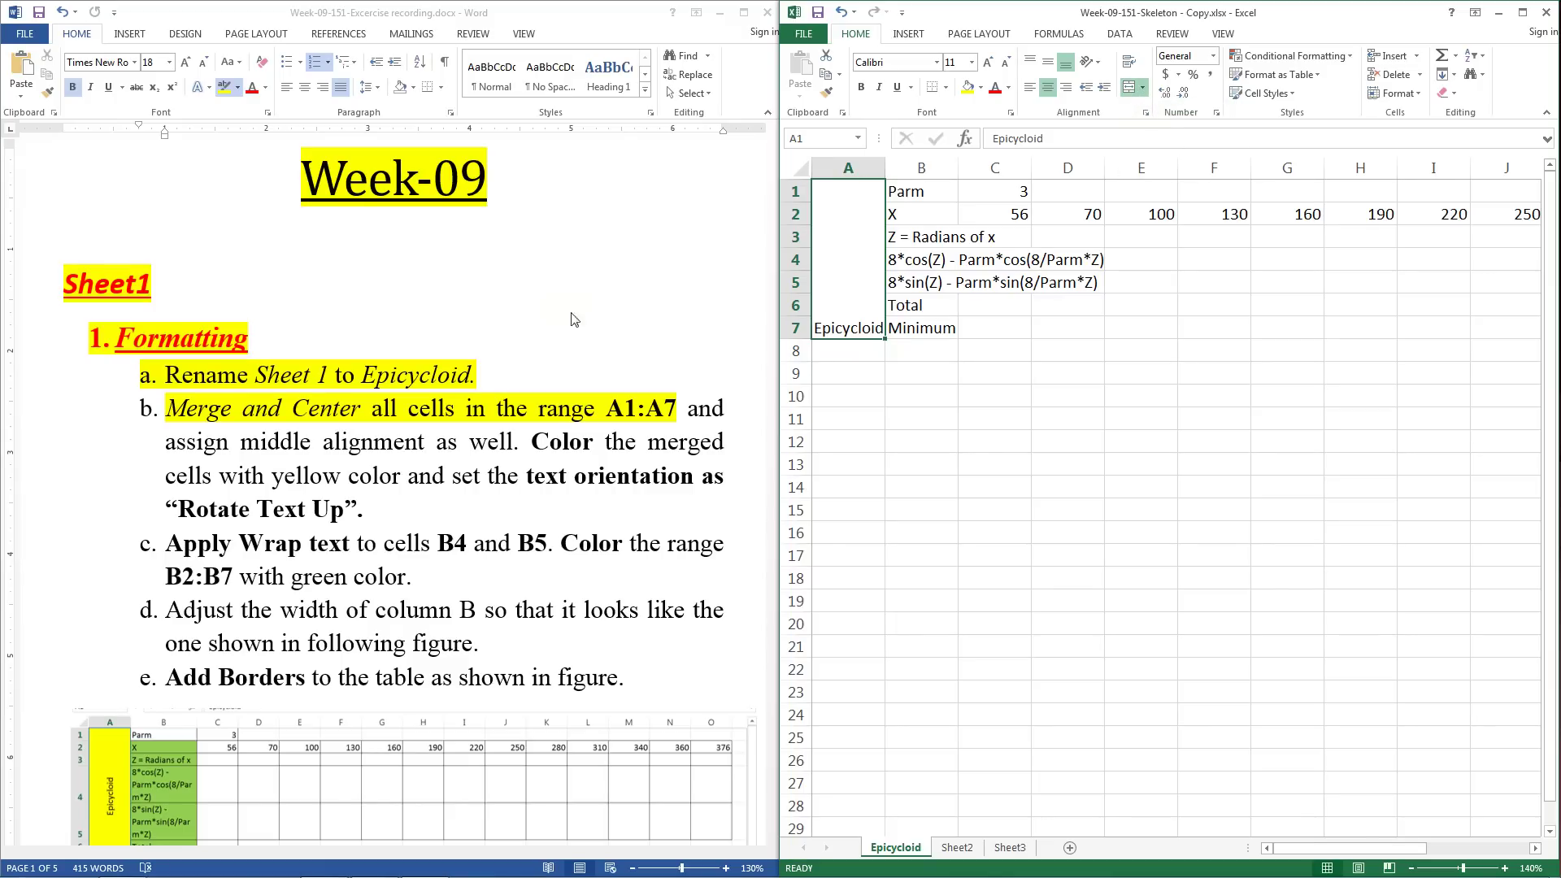
left_click(673, 409)
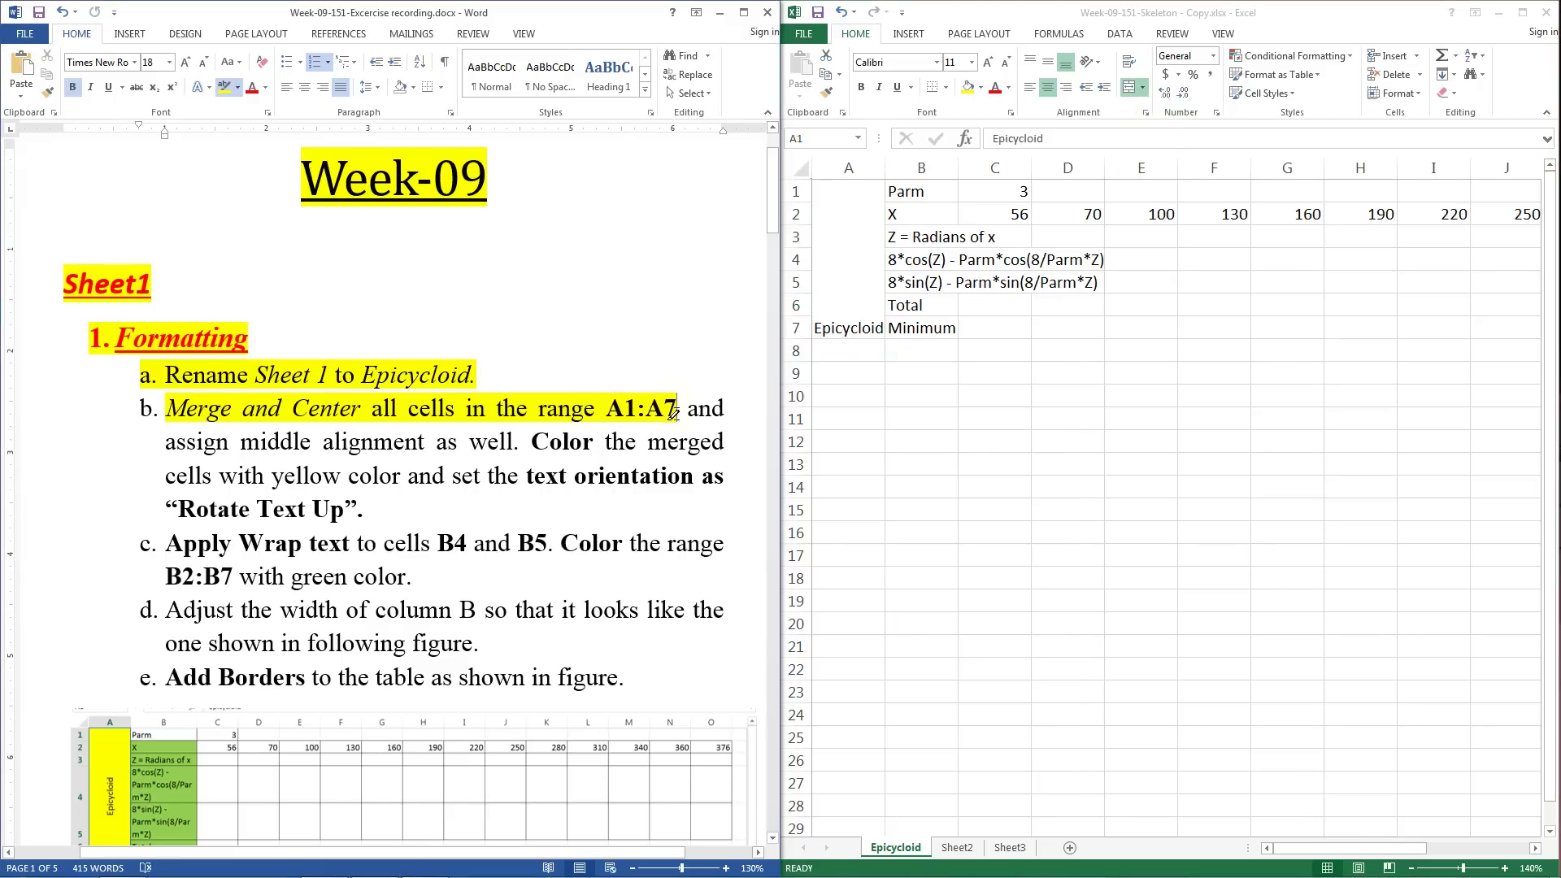
mouse_move(672, 411)
left_mouse_down()
mouse_move(476, 449)
mouse_move(514, 443)
left_mouse_up()
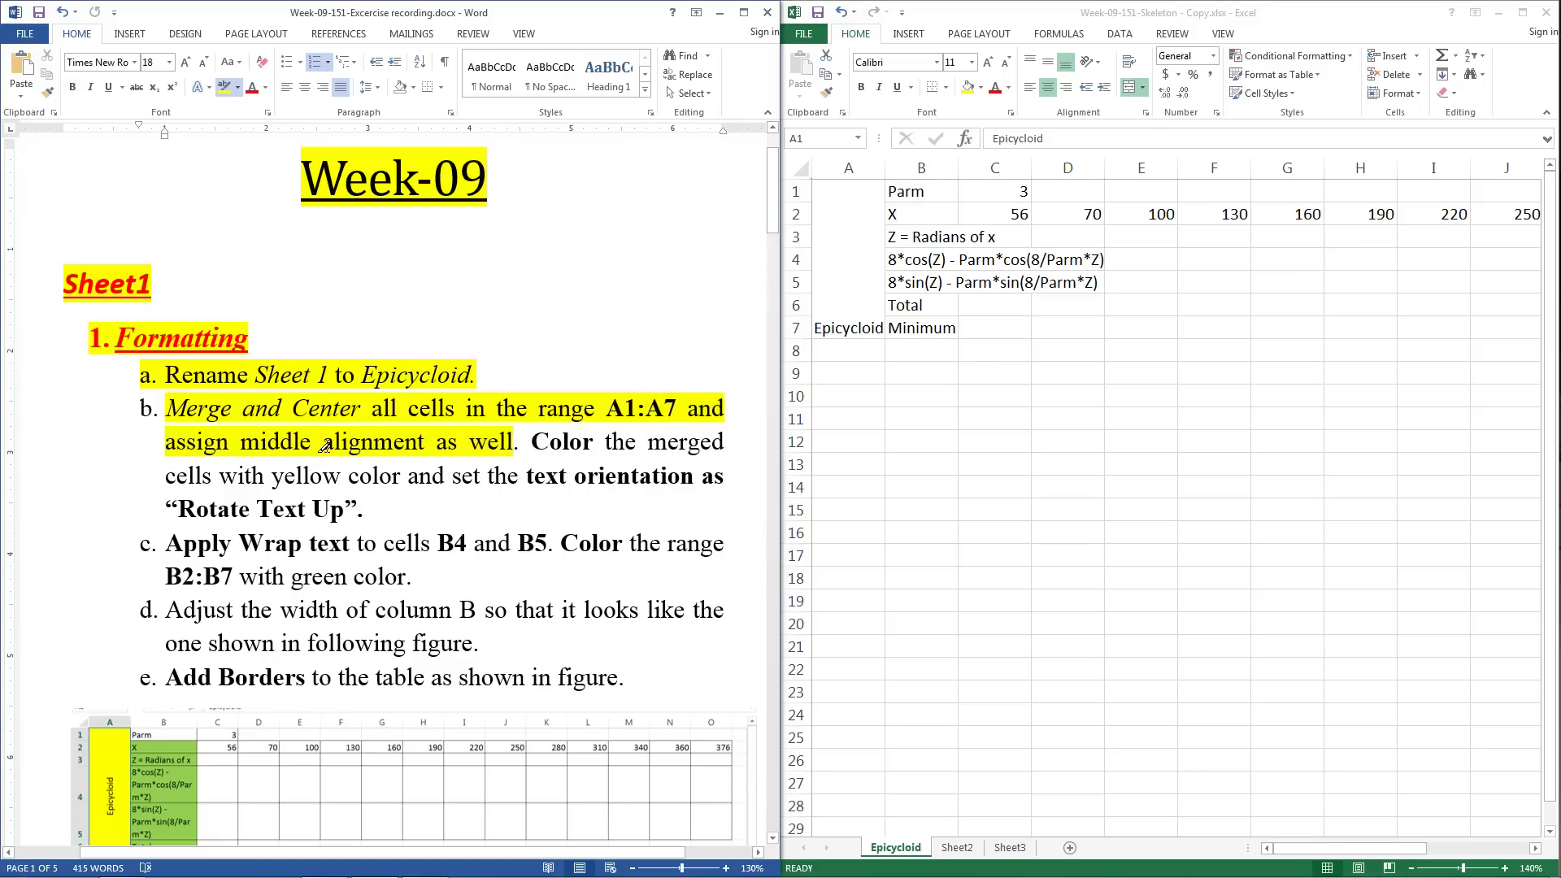
Step: Middle-align the Epicycloid label vertically in the merged A1:A7 cell
key("Escape")
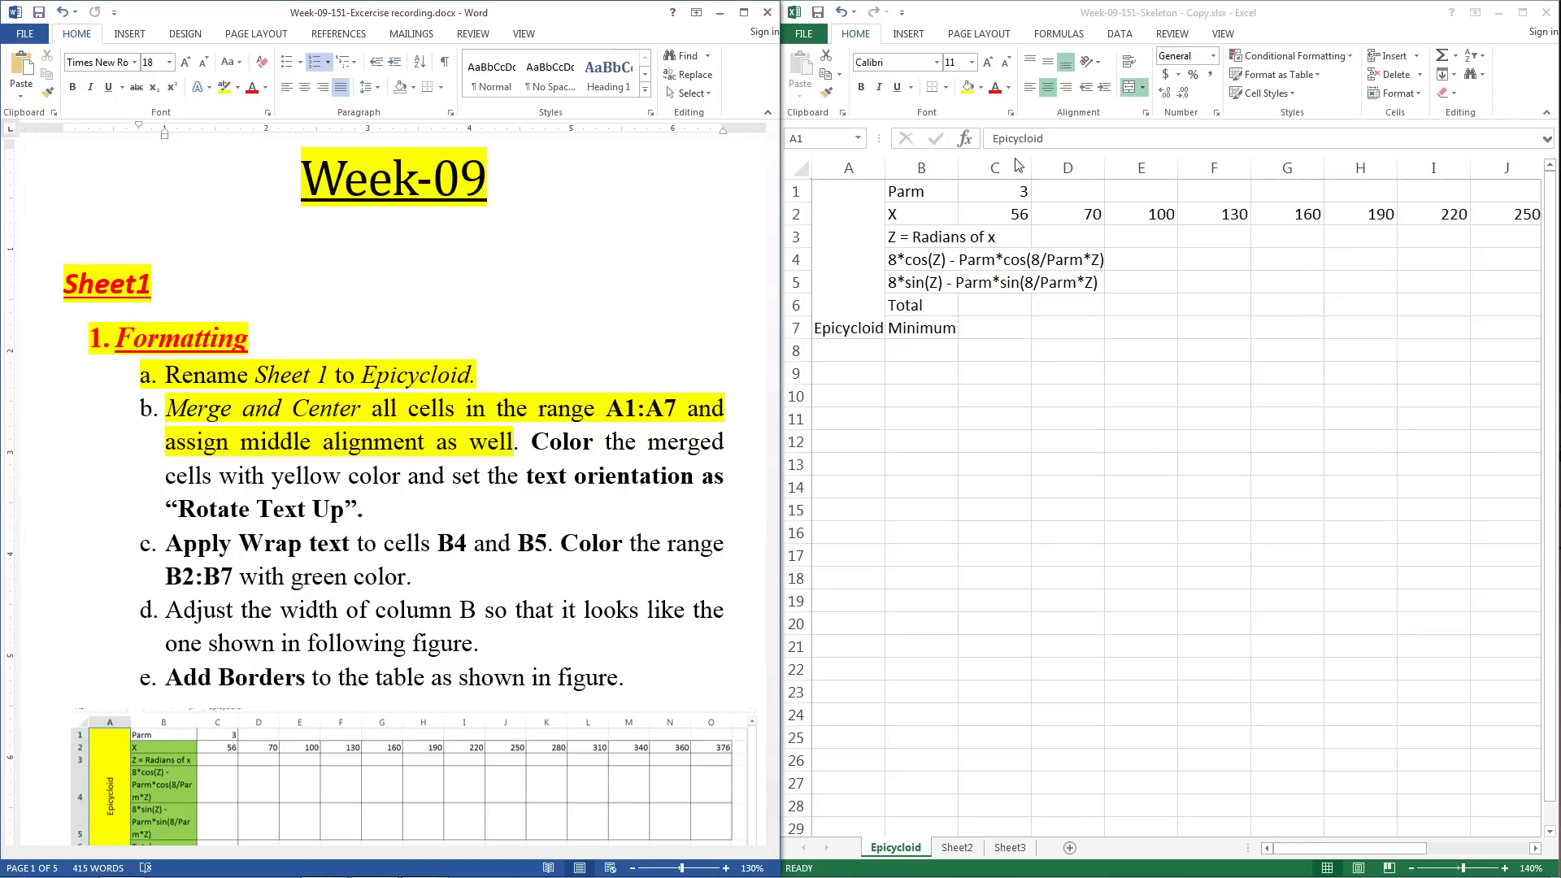
key("alt+Tab")
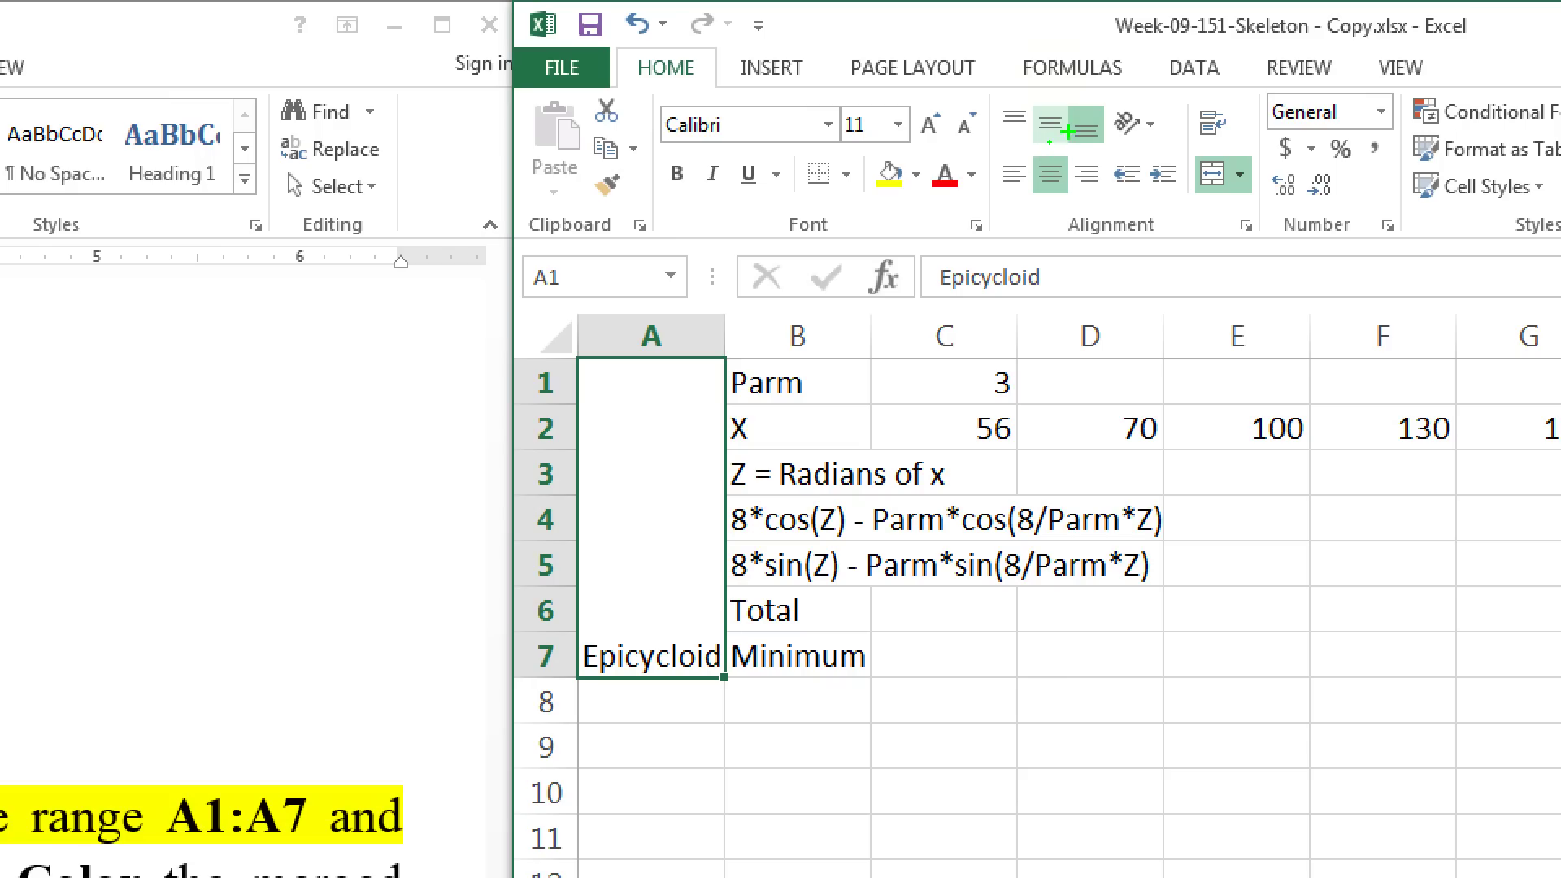
left_click_drag(1069, 134, 1011, 129)
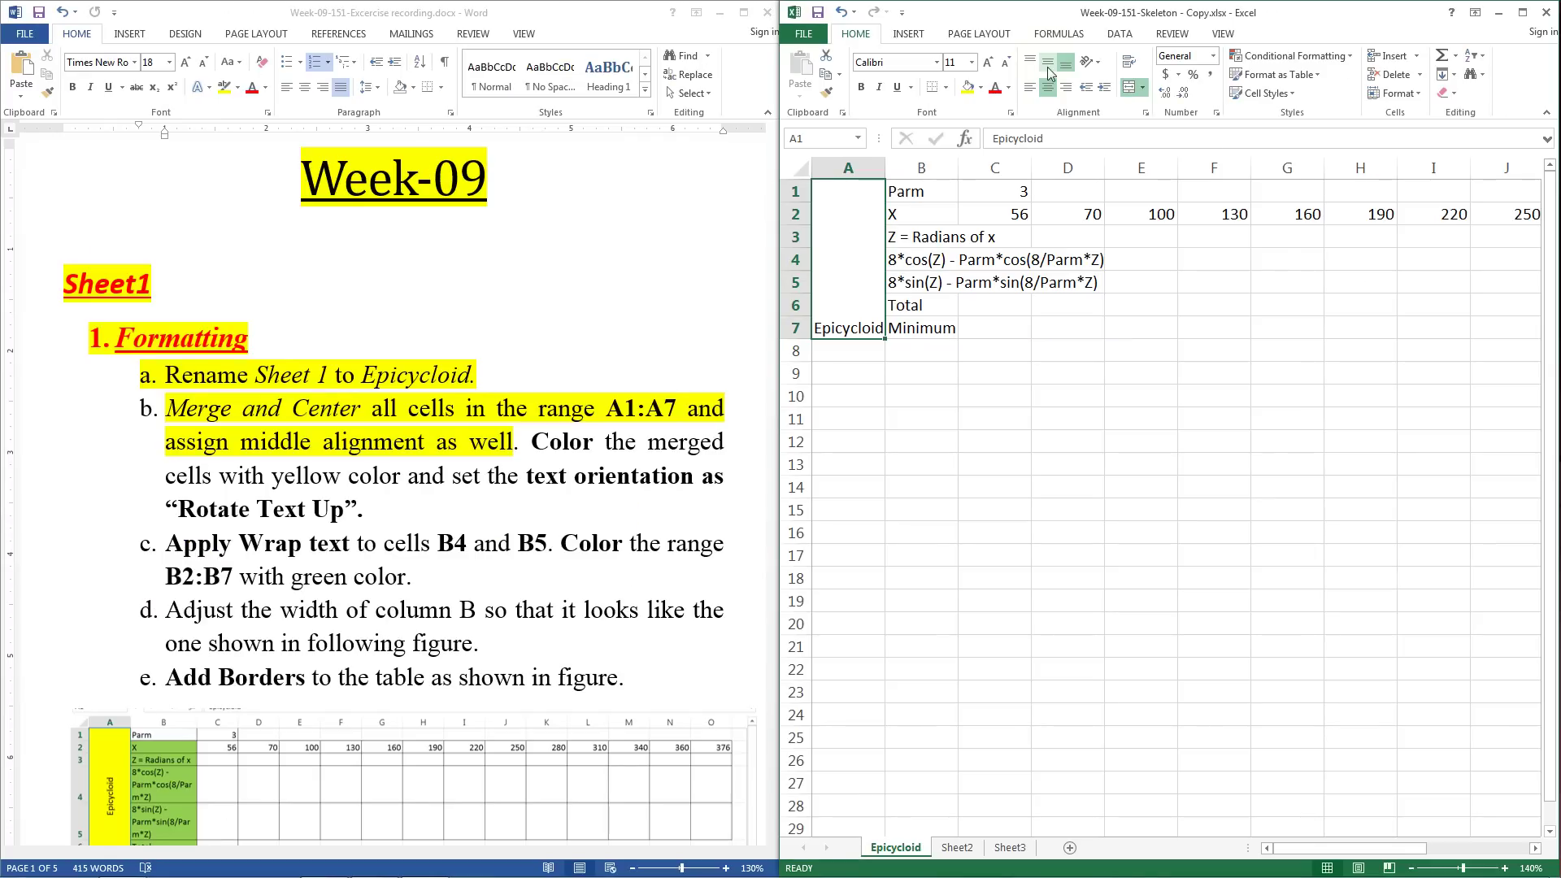
left_click(1048, 69)
Step: Pick the yellow text highlight colour in Word
left_click(522, 445)
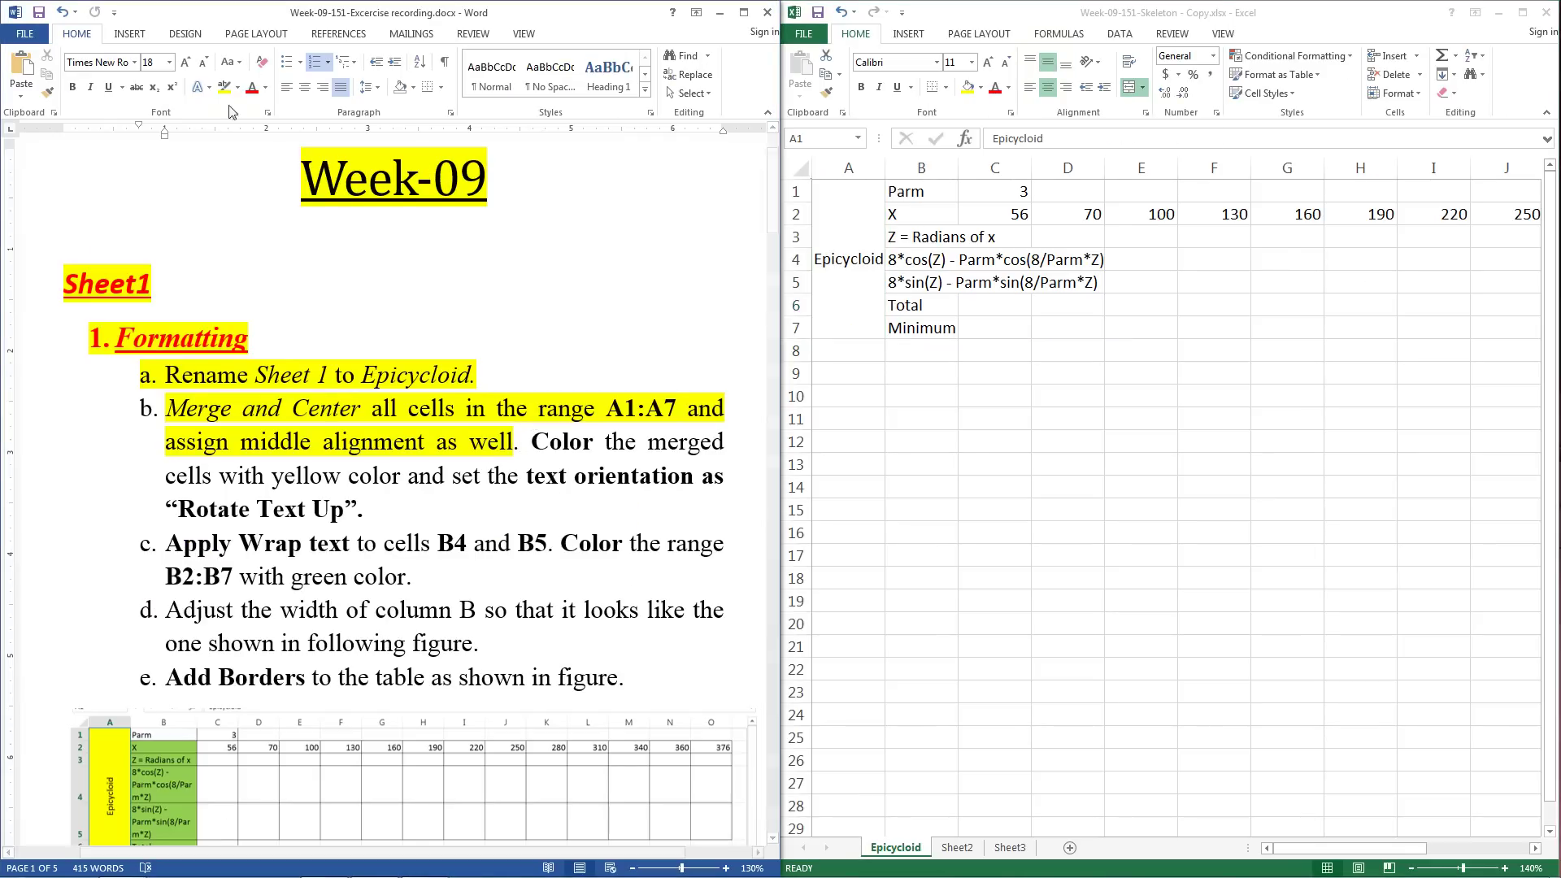
left_click(203, 87)
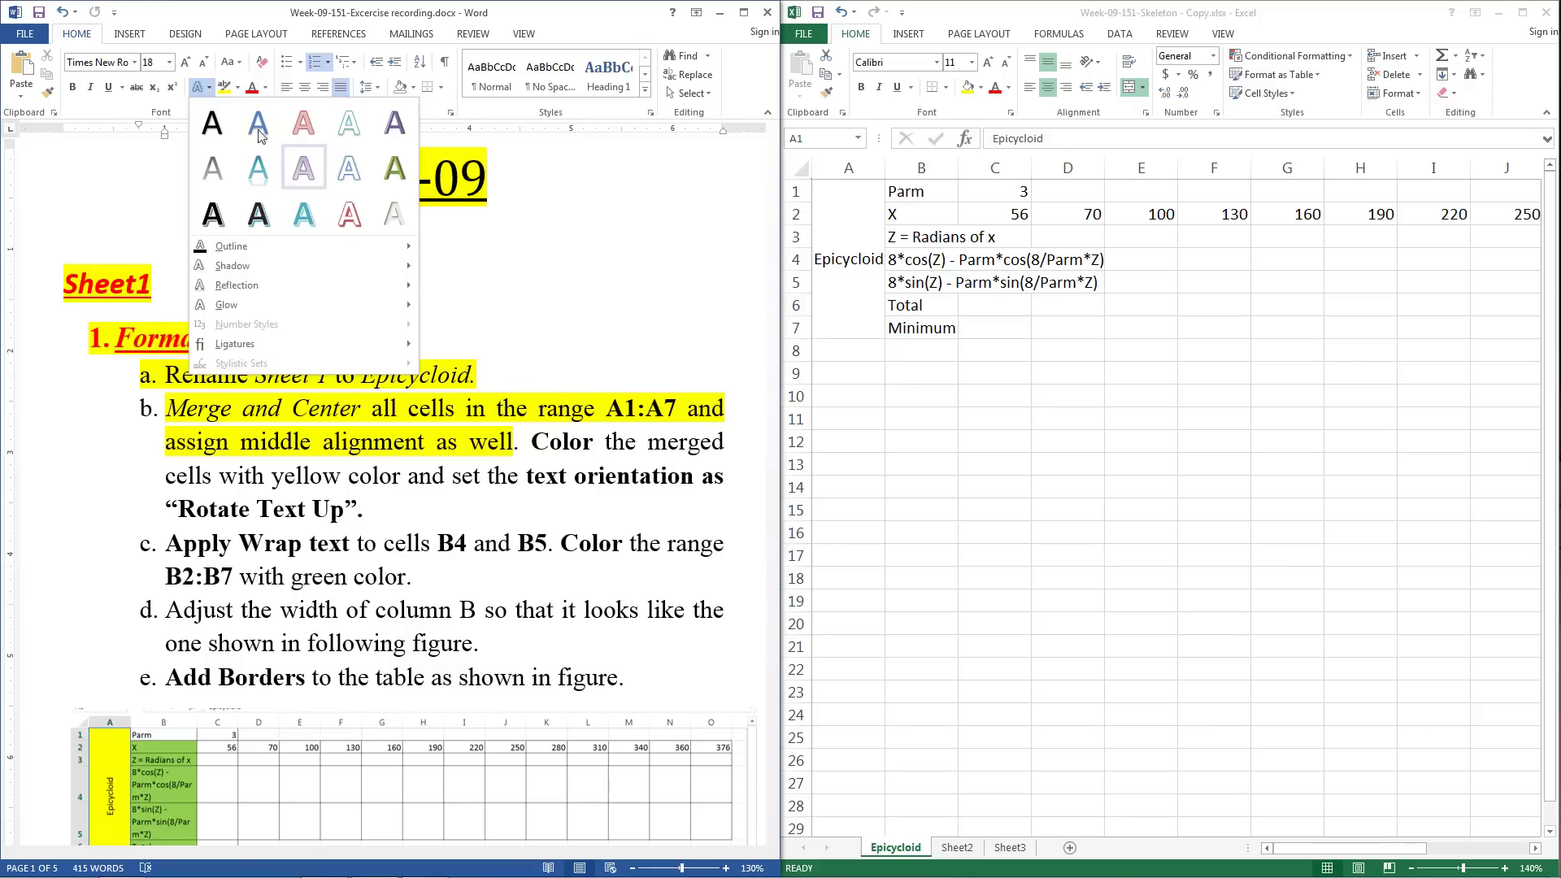
left_click(223, 87)
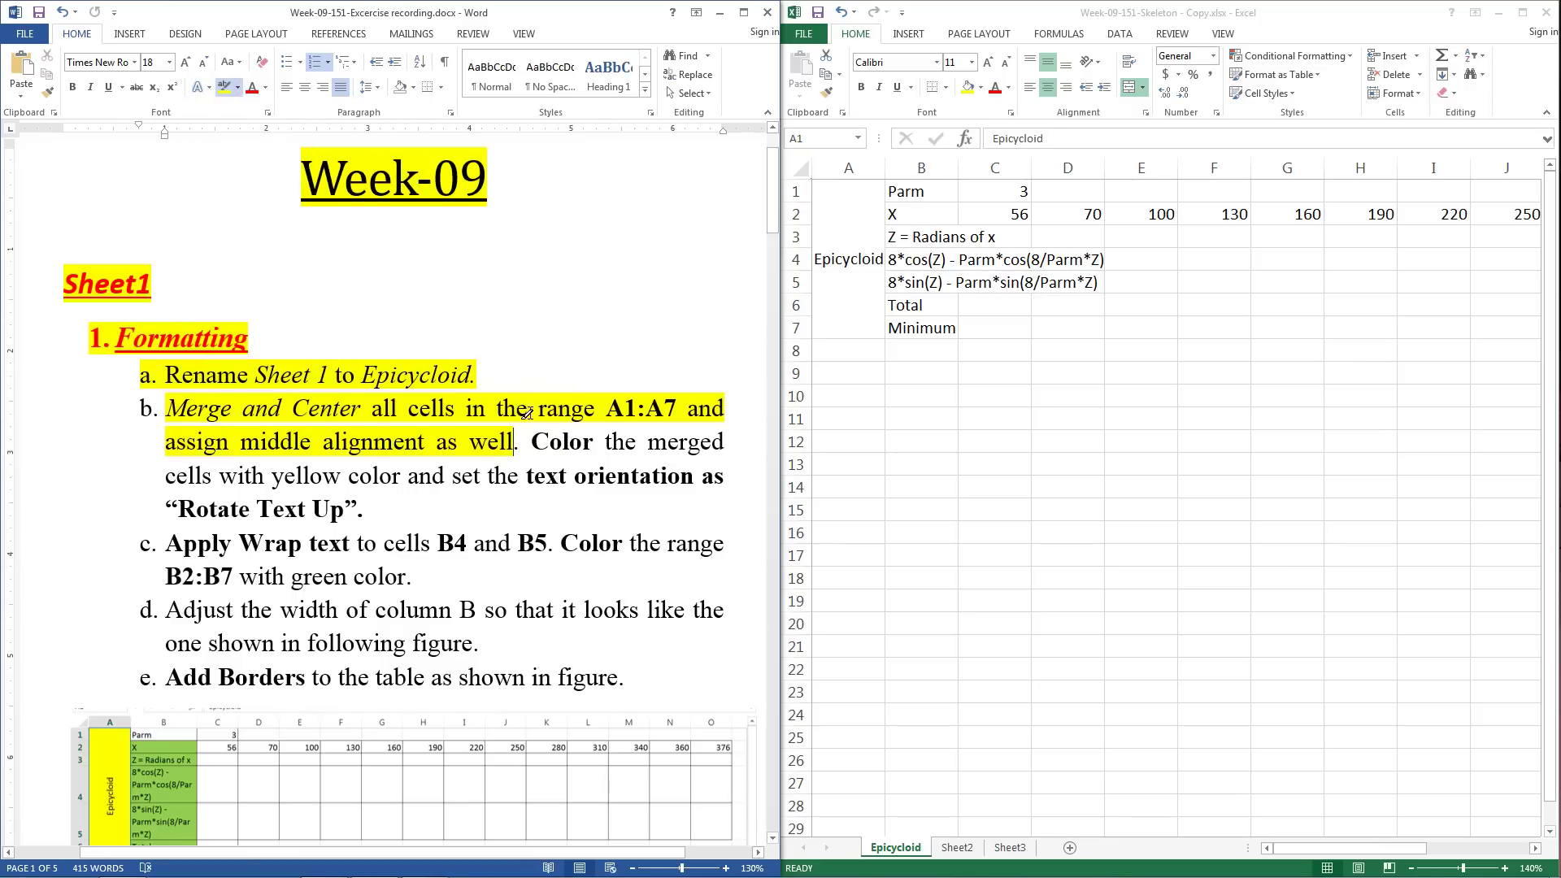
Step: Highlight the yellow-colour and Rotate Text Up instructions, then fill merged A1:A7 yellow
mouse_move(532, 441)
left_mouse_down()
mouse_move(407, 476)
mouse_move(498, 496)
left_mouse_up()
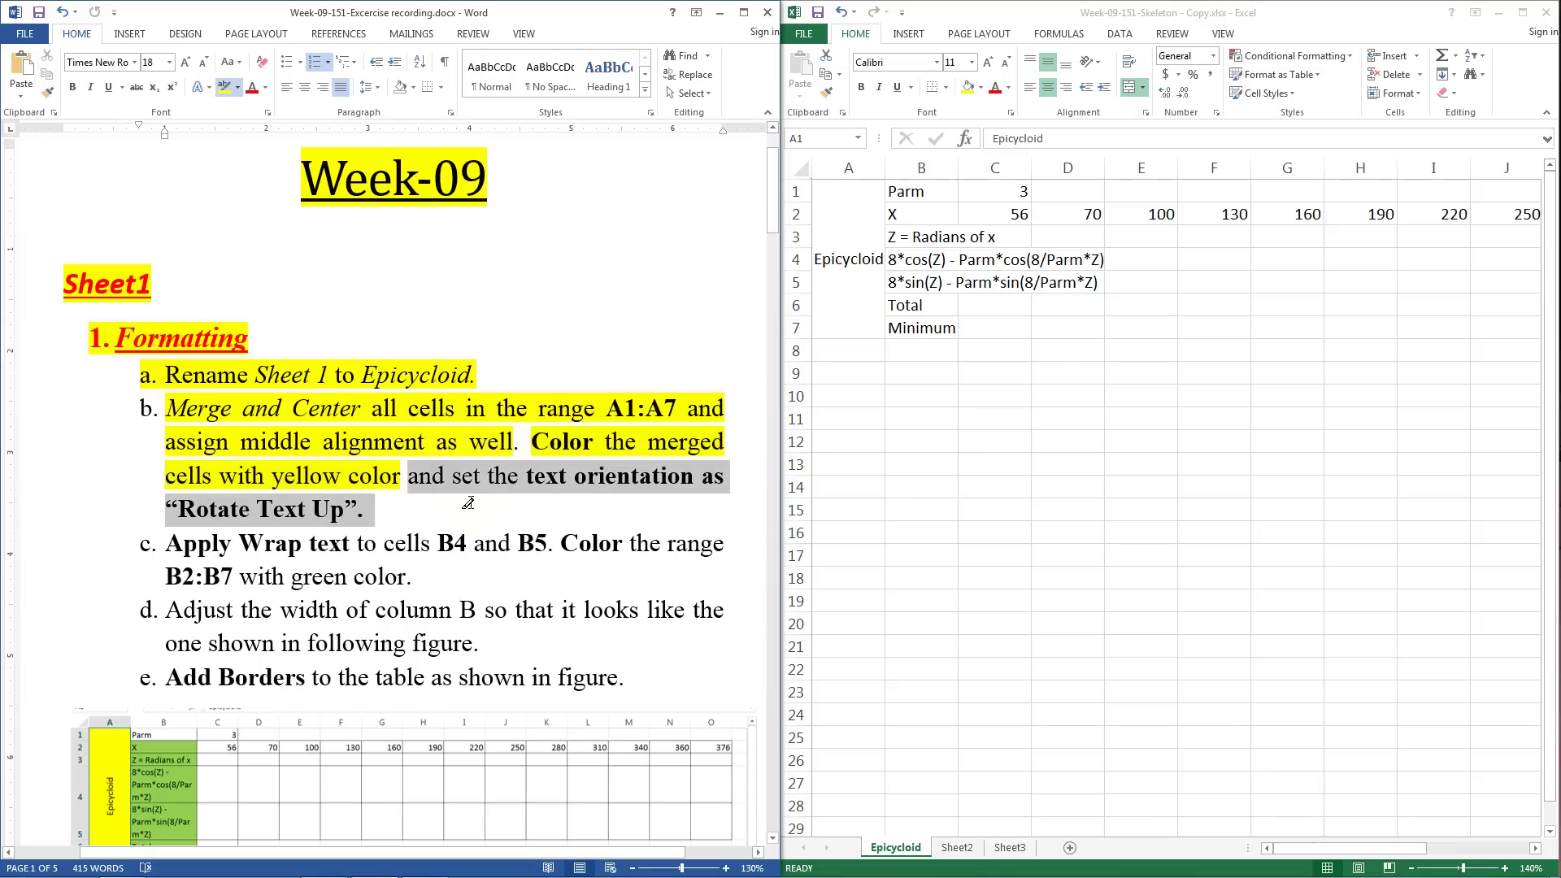
left_click_drag(498, 496, 432, 497)
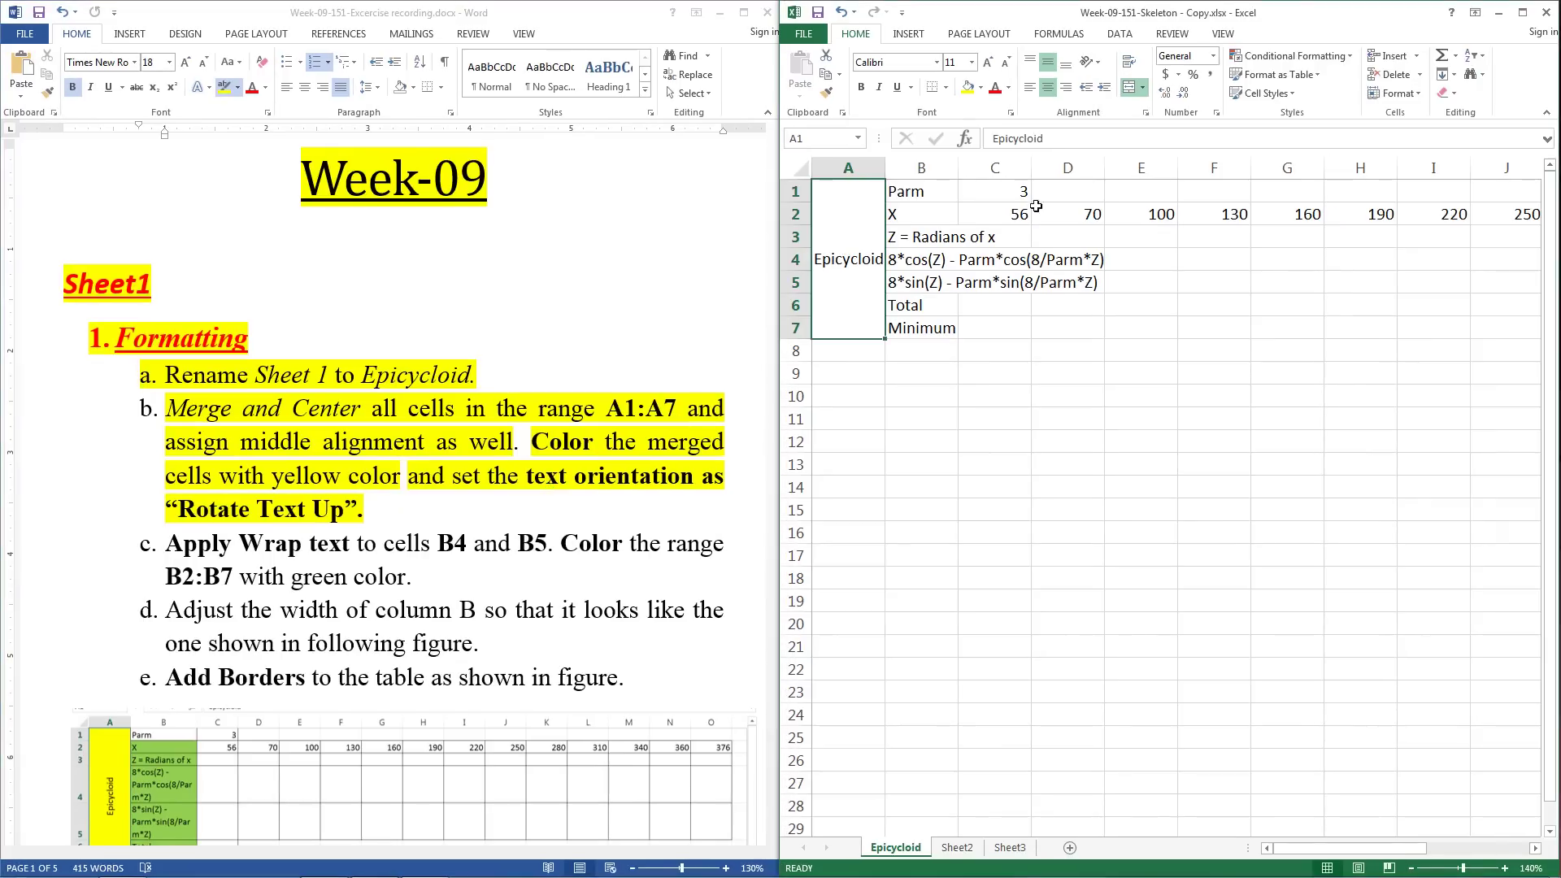
left_click(981, 91)
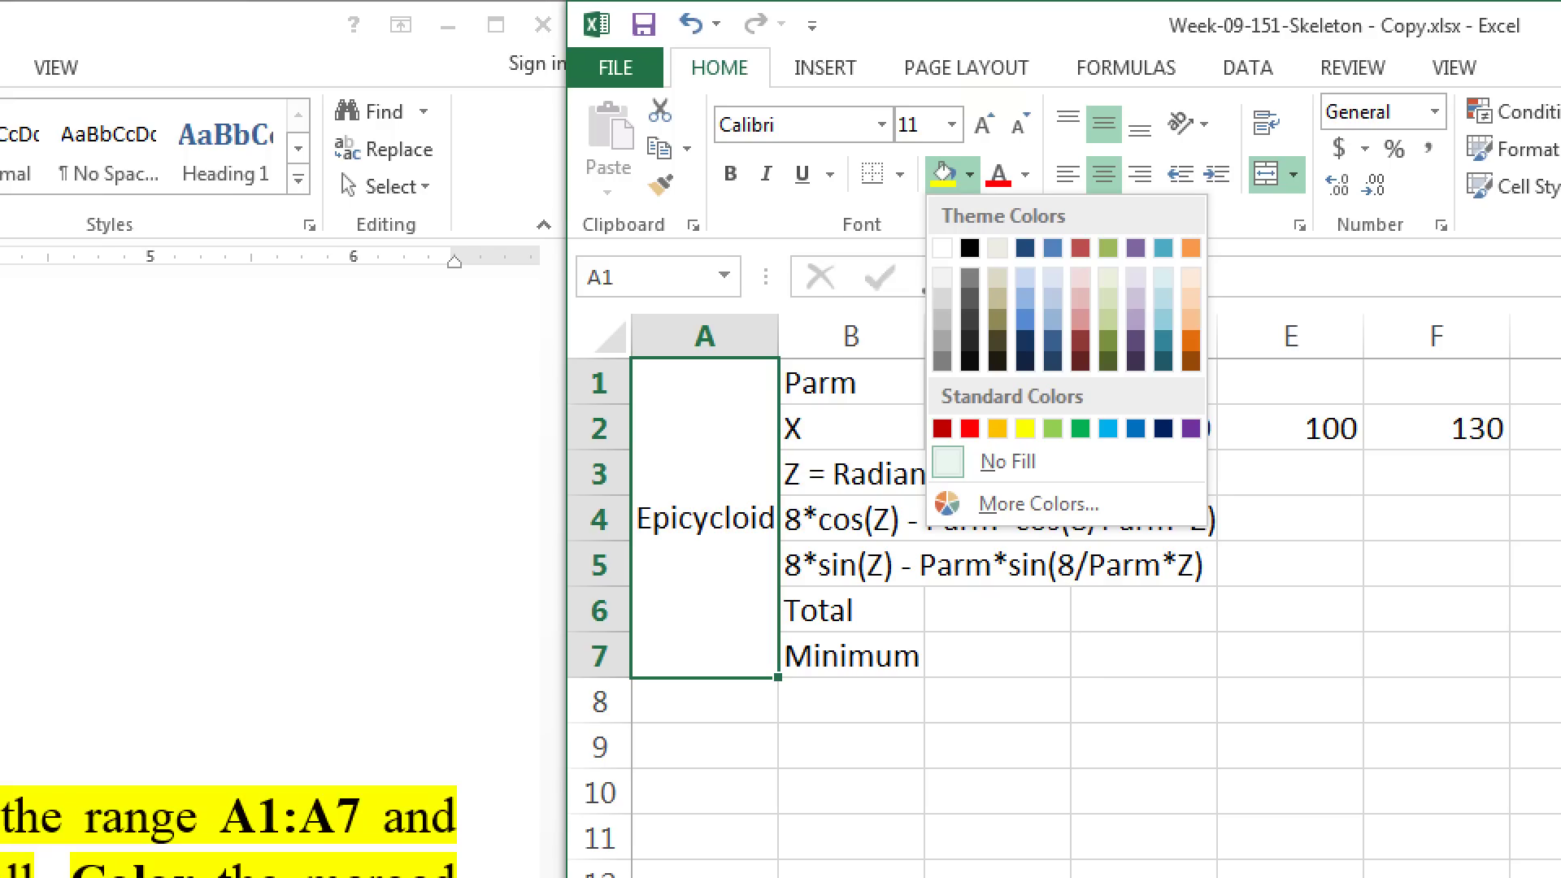
key("Escape")
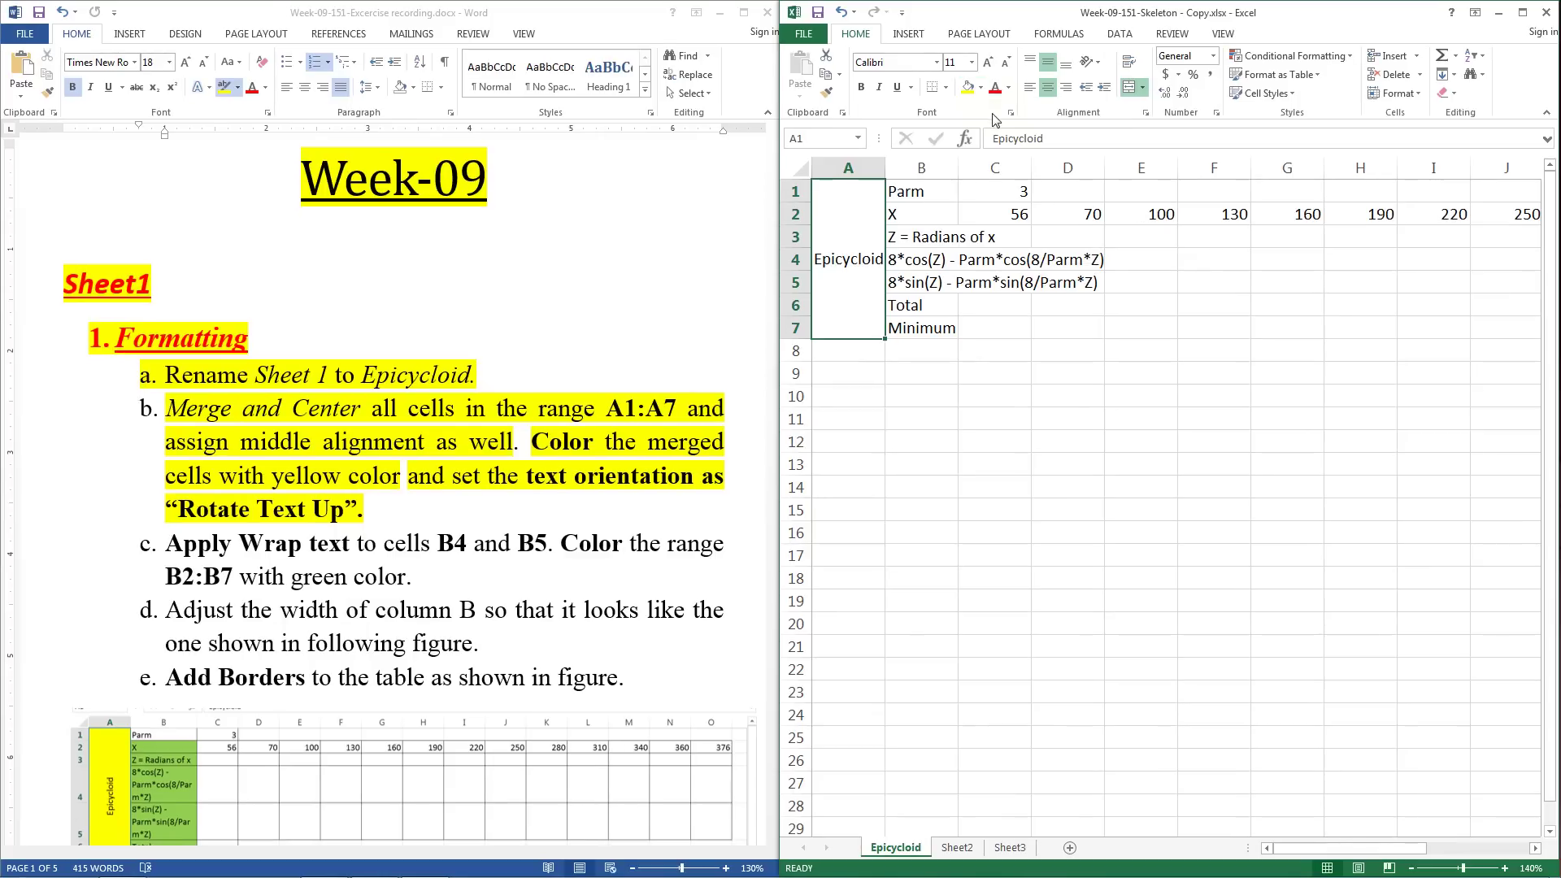
left_click(980, 88)
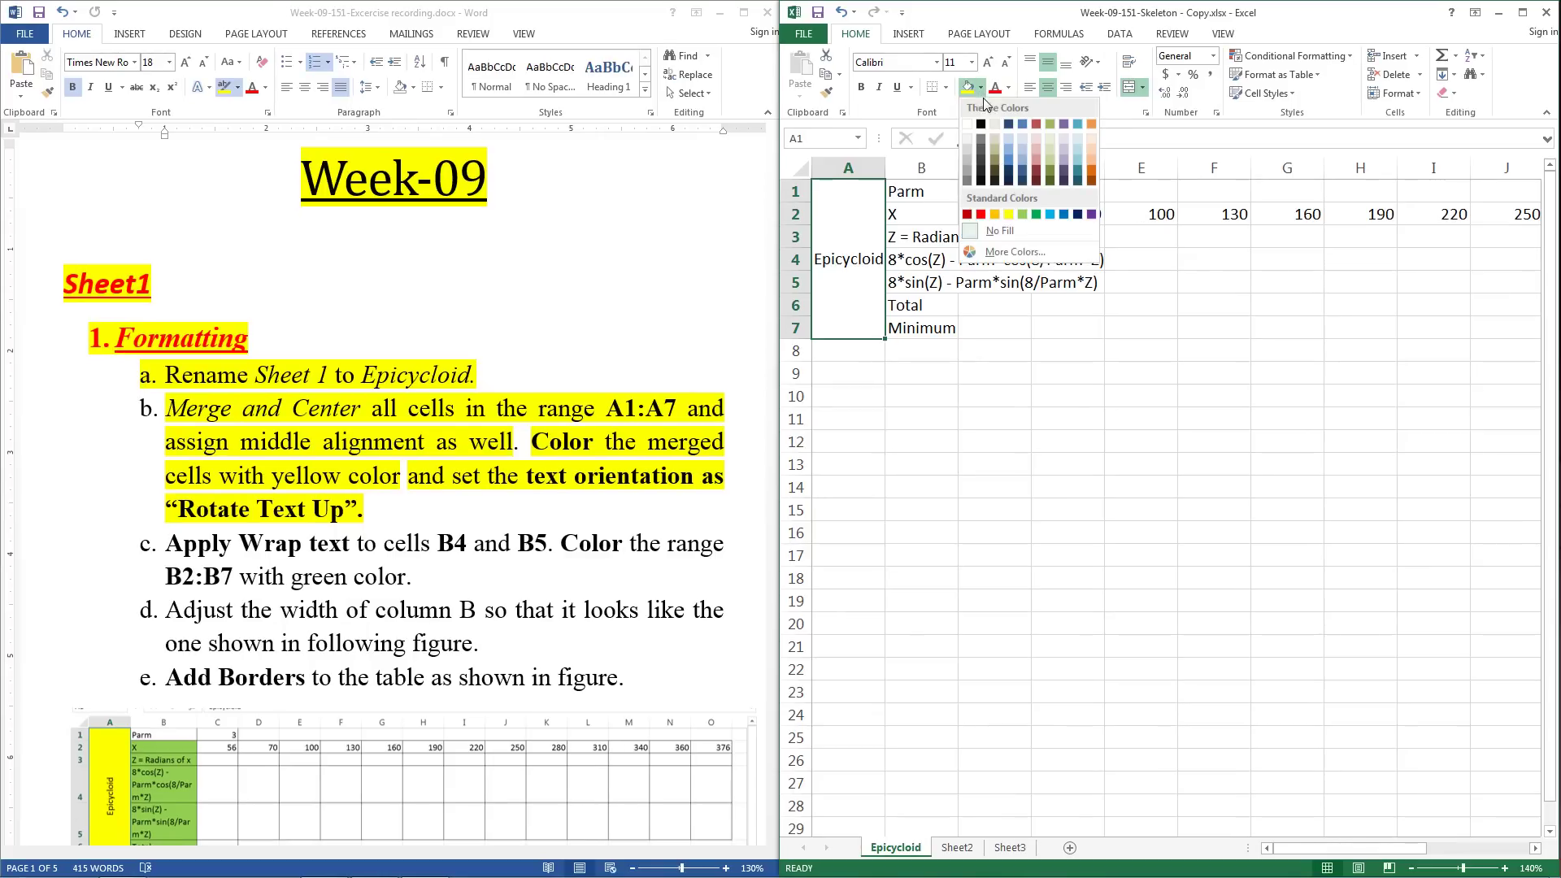
left_click(1008, 214)
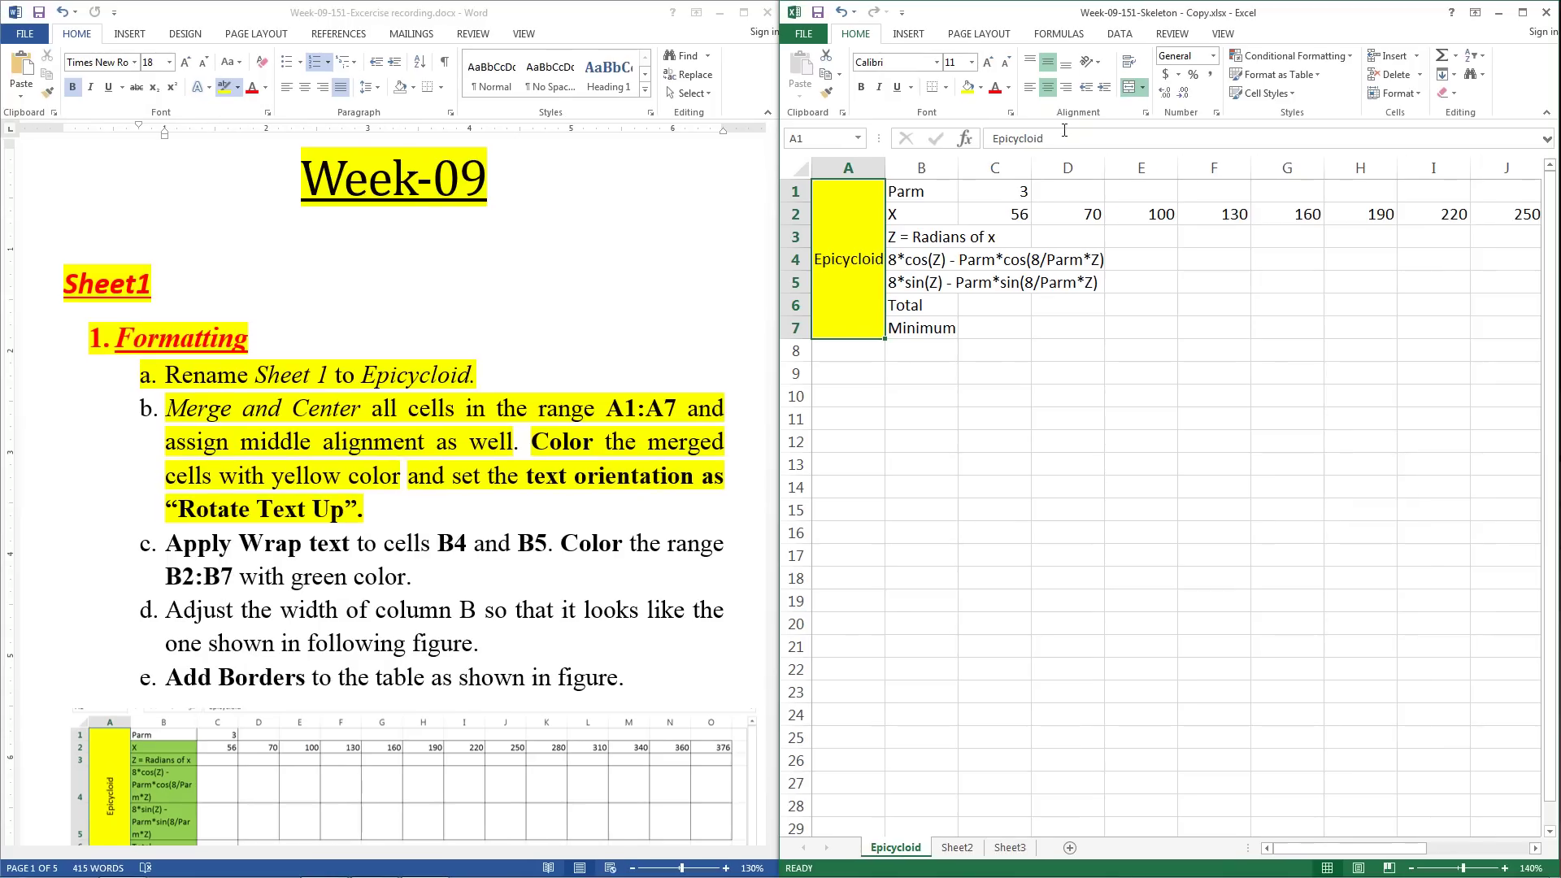
left_click(1101, 65)
Step: Rotate the Epicycloid text upward and highlight the B4/B5 wrap-text instruction in Word
left_click(1090, 62)
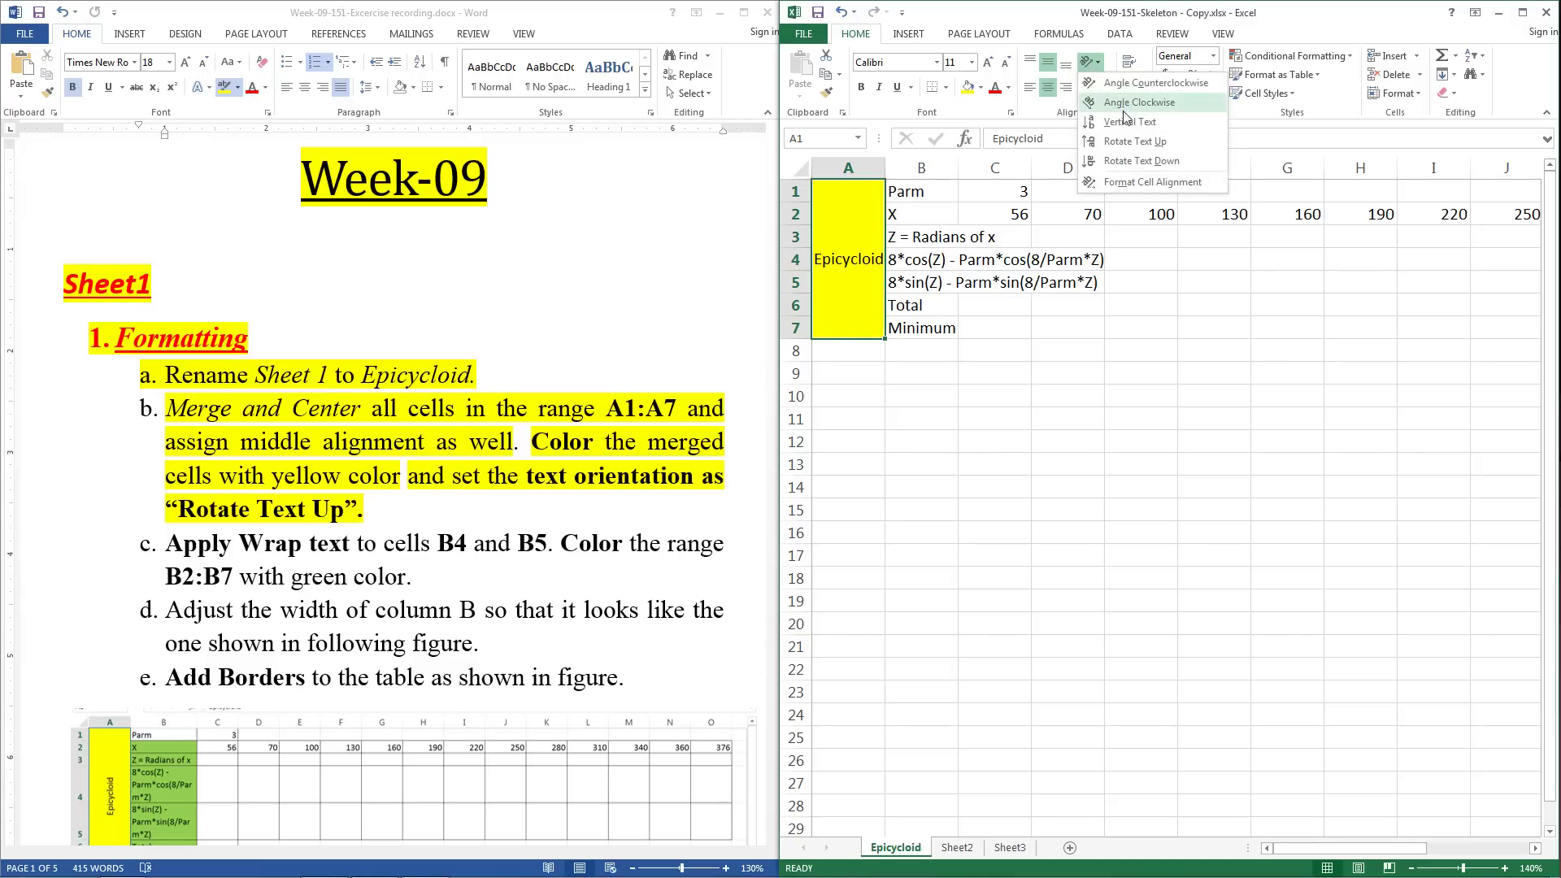
left_click(1125, 143)
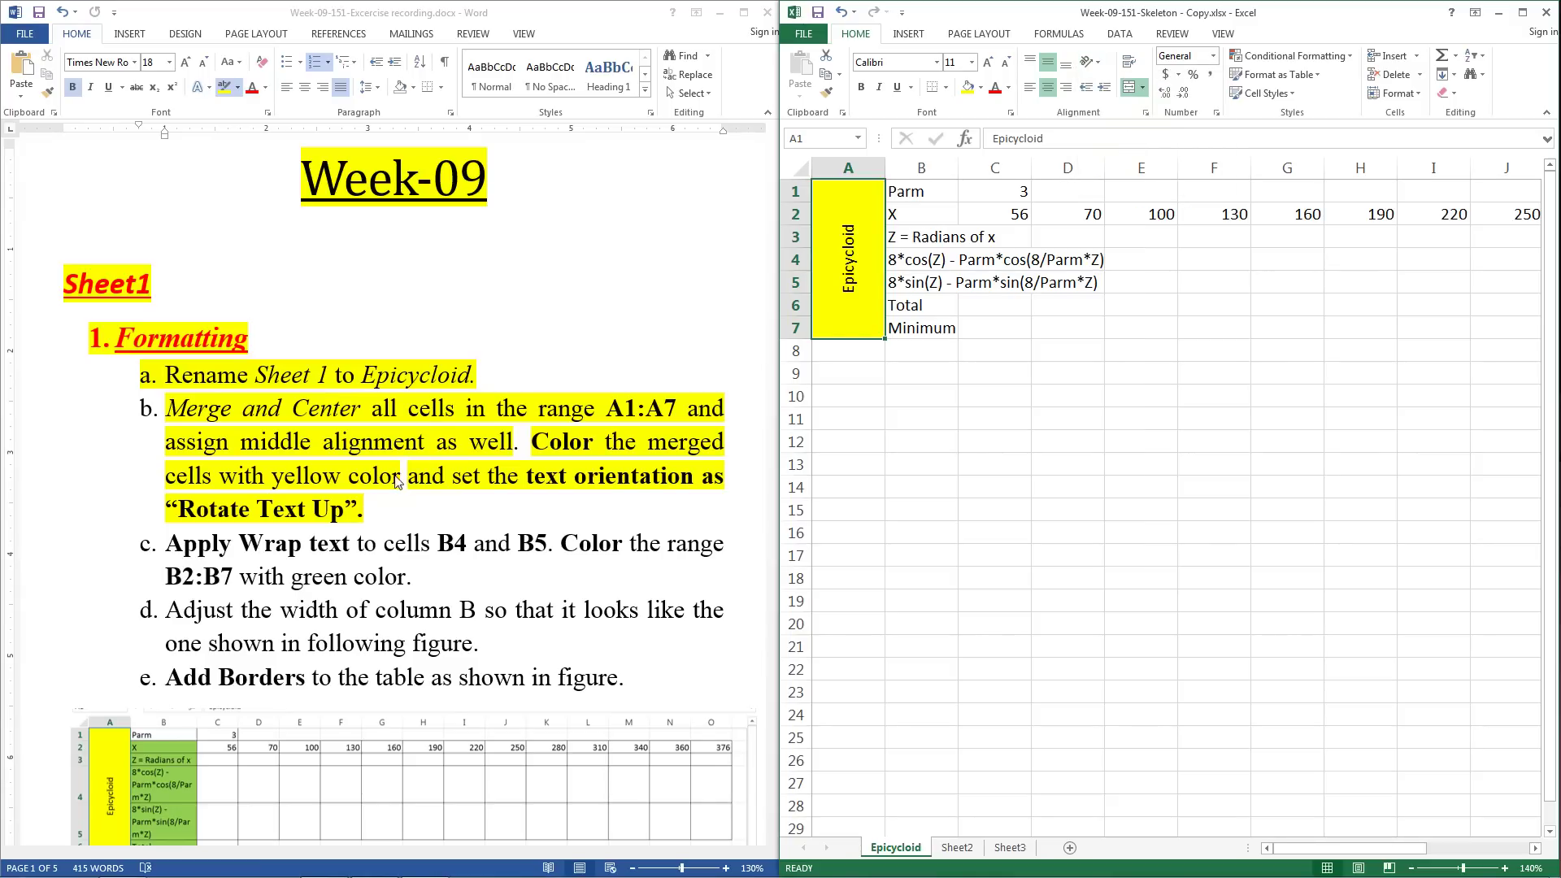
left_click(167, 543)
scroll(210, 514, "down", 1)
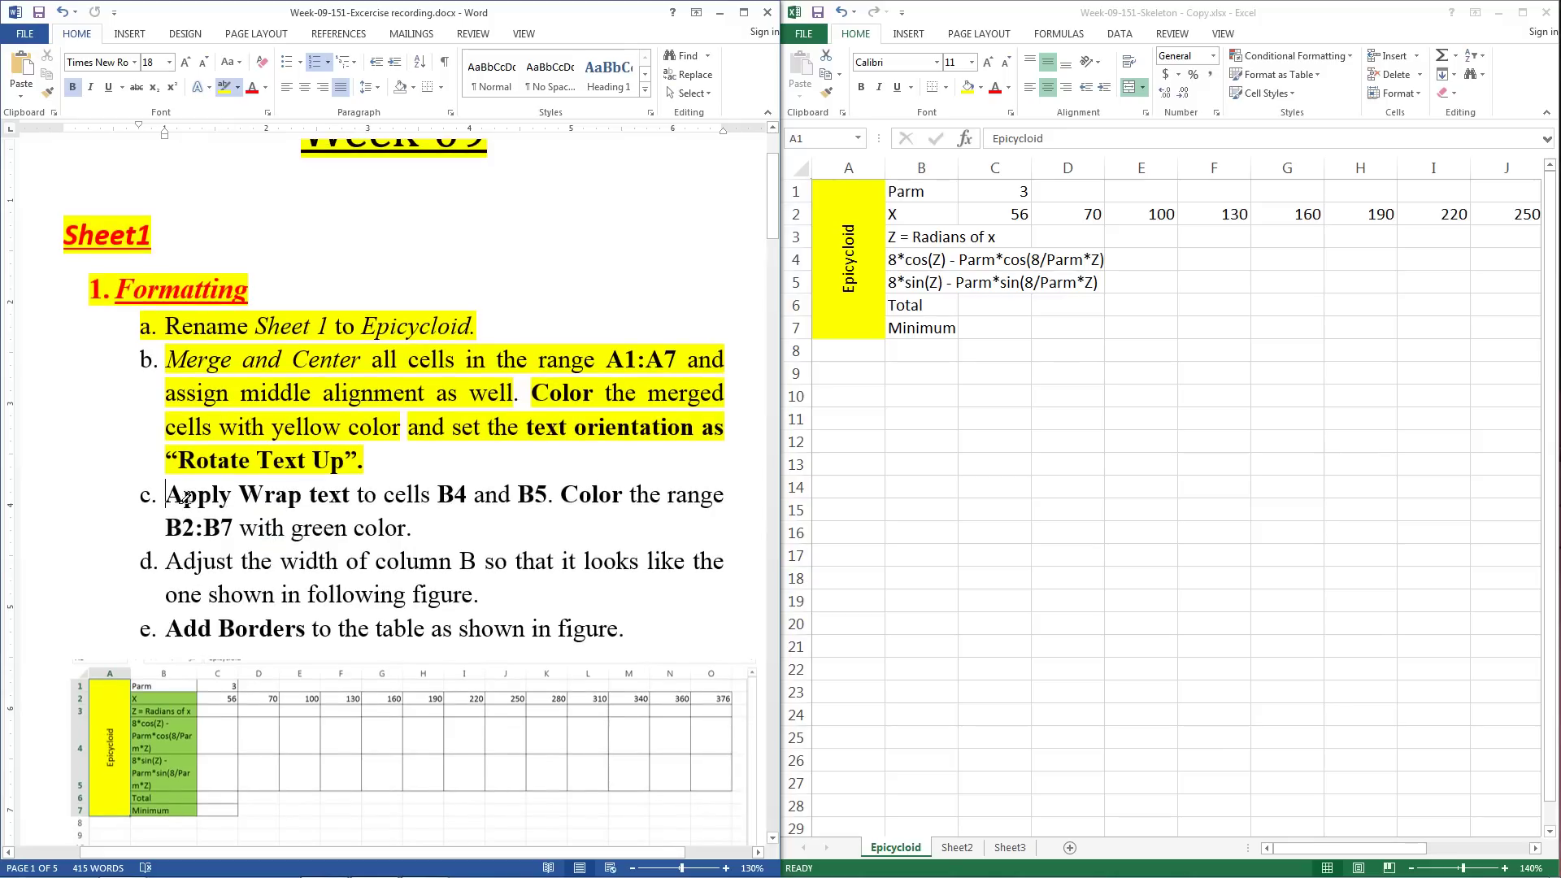
left_click_drag(167, 495, 538, 486)
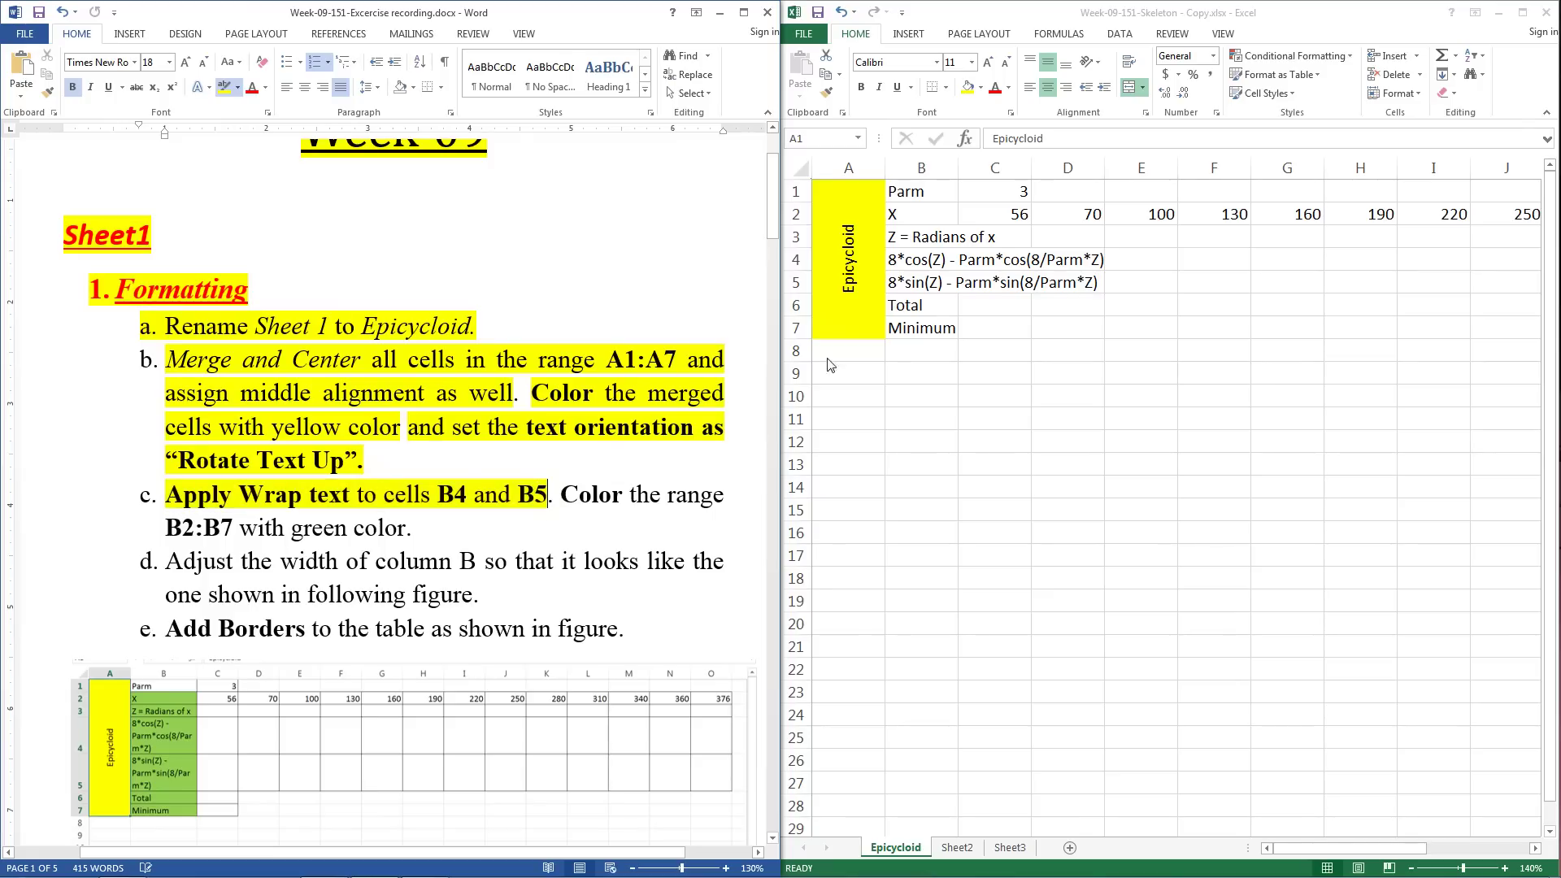
Step: Wrap the text in B4:B5 and highlight the green-fill instruction in Word
left_click(908, 270)
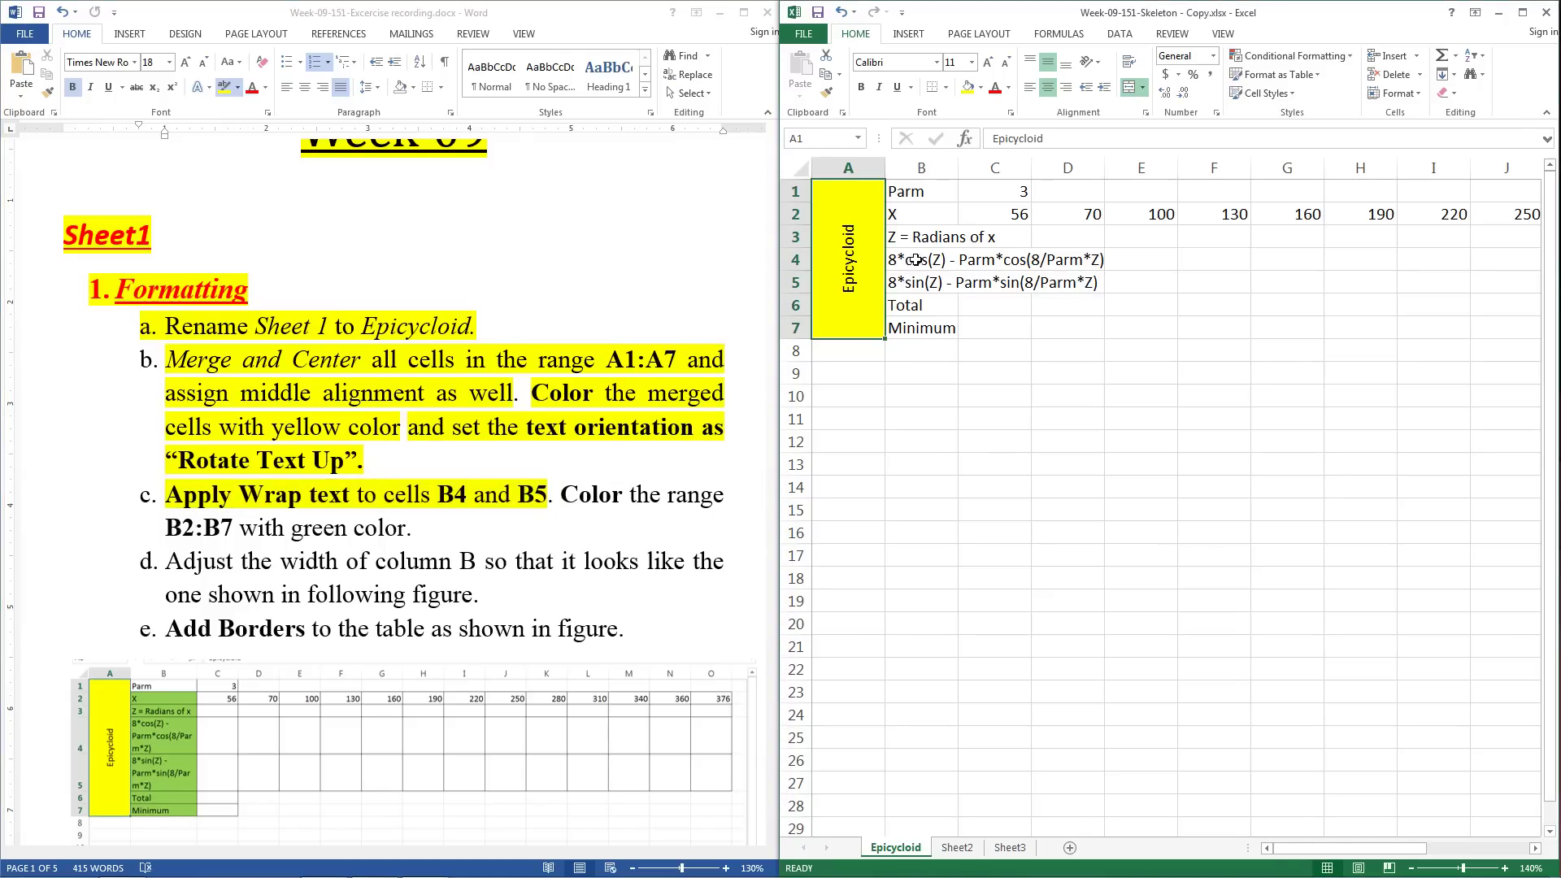
left_click_drag(908, 267, 925, 287)
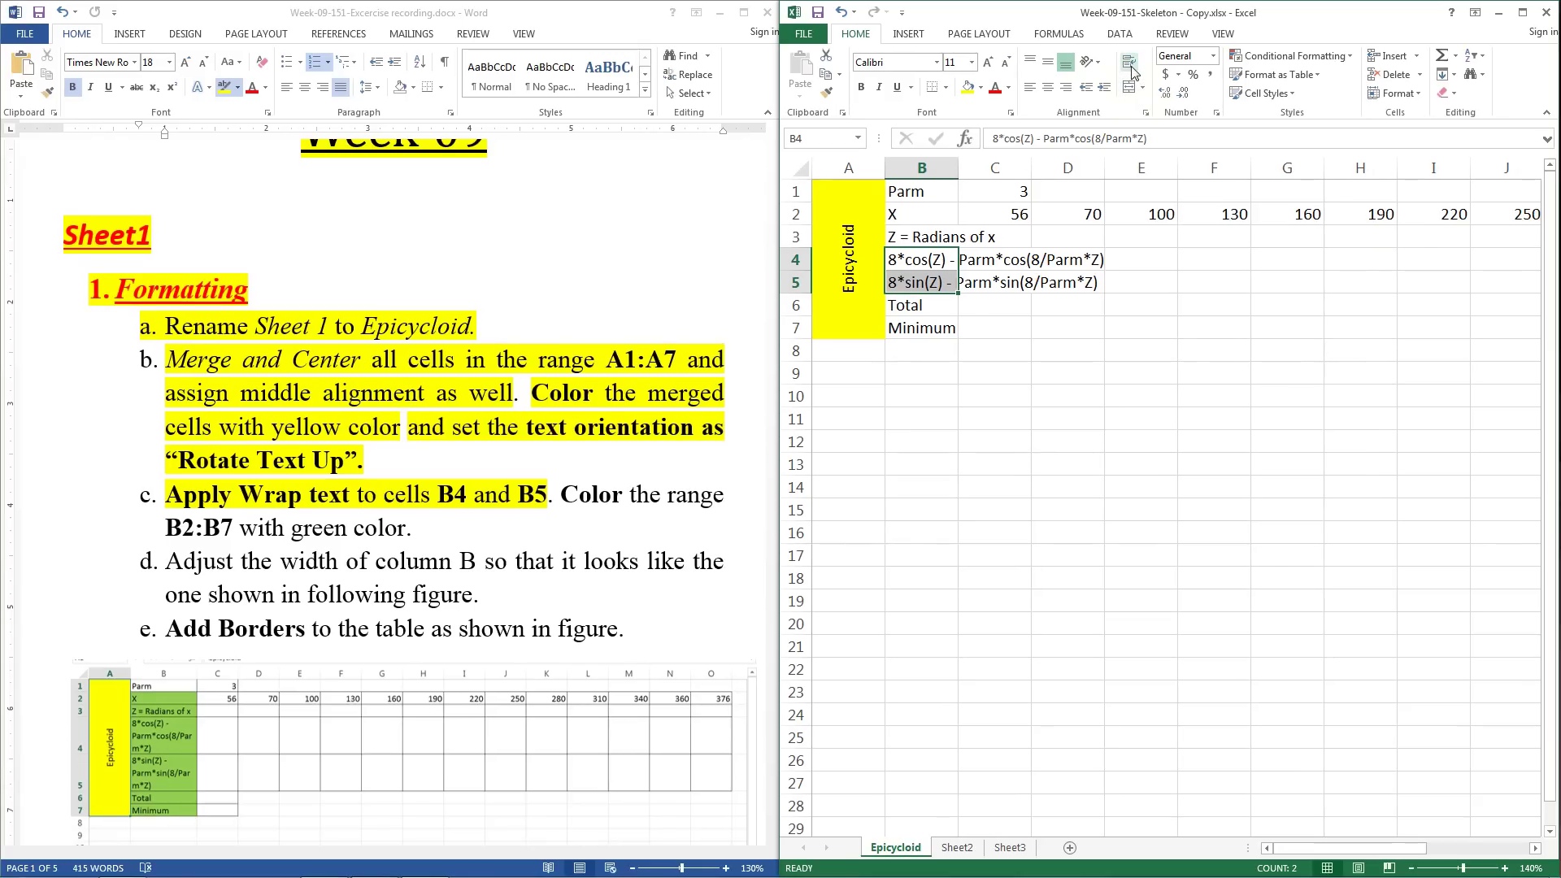
left_click(1130, 65)
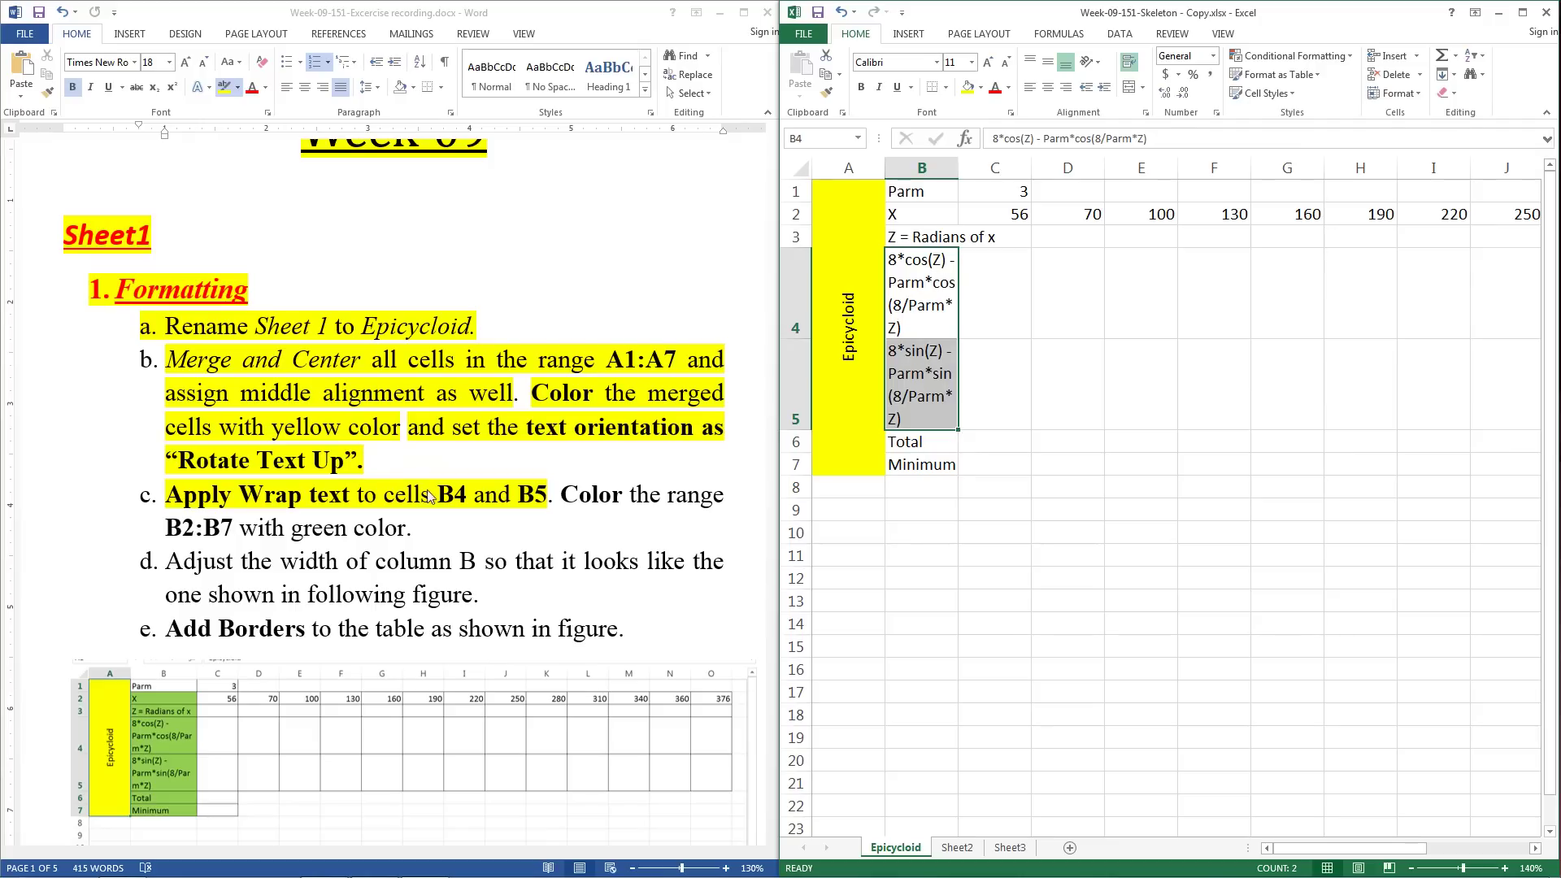
left_click(573, 495)
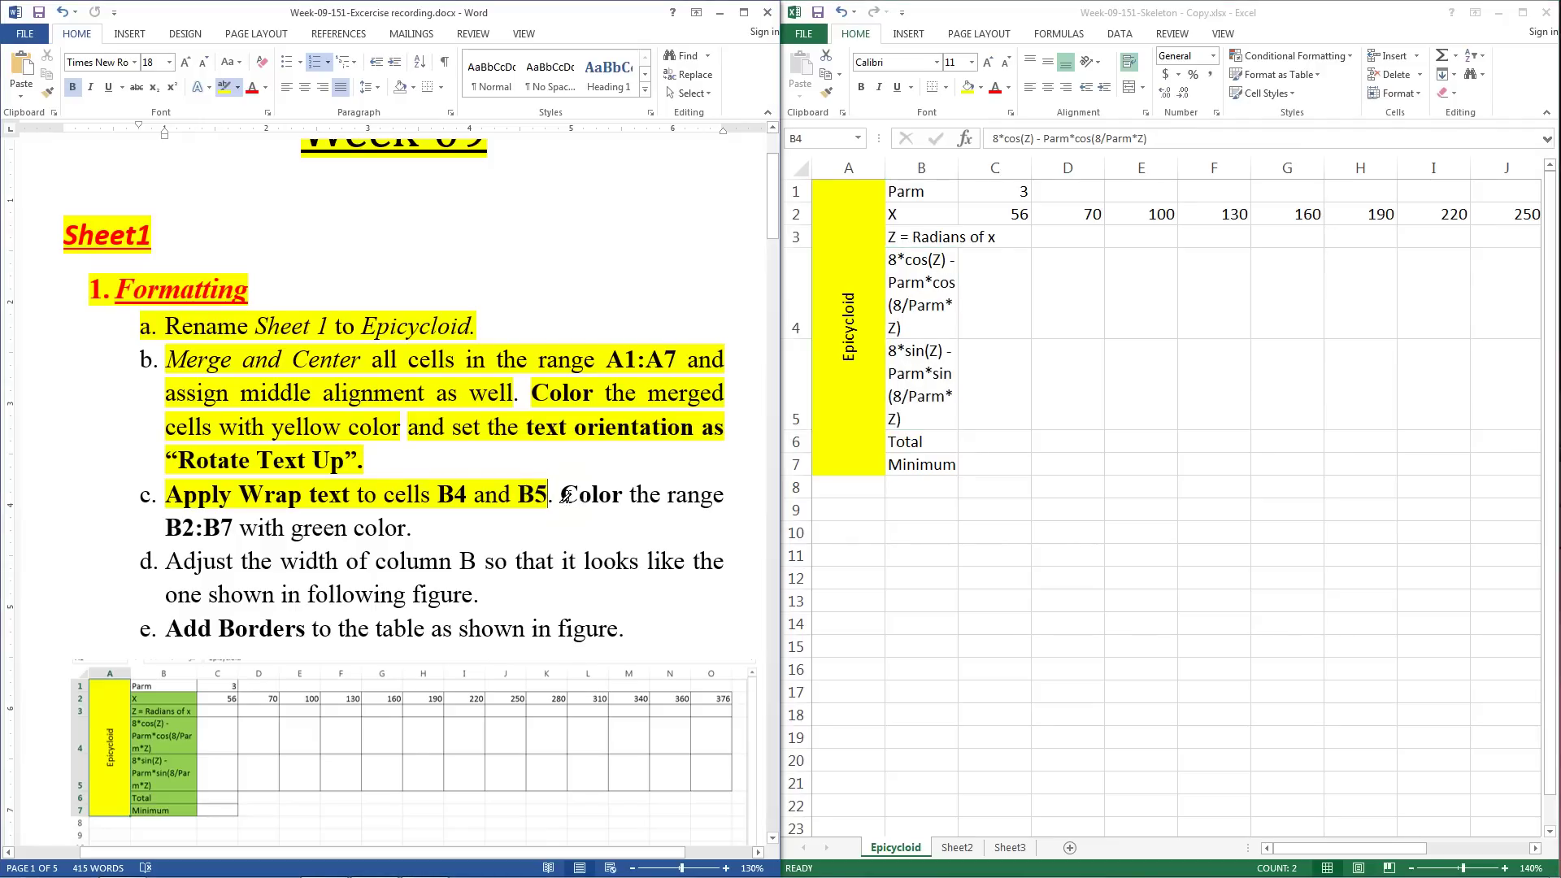
left_click_drag(561, 495, 413, 530)
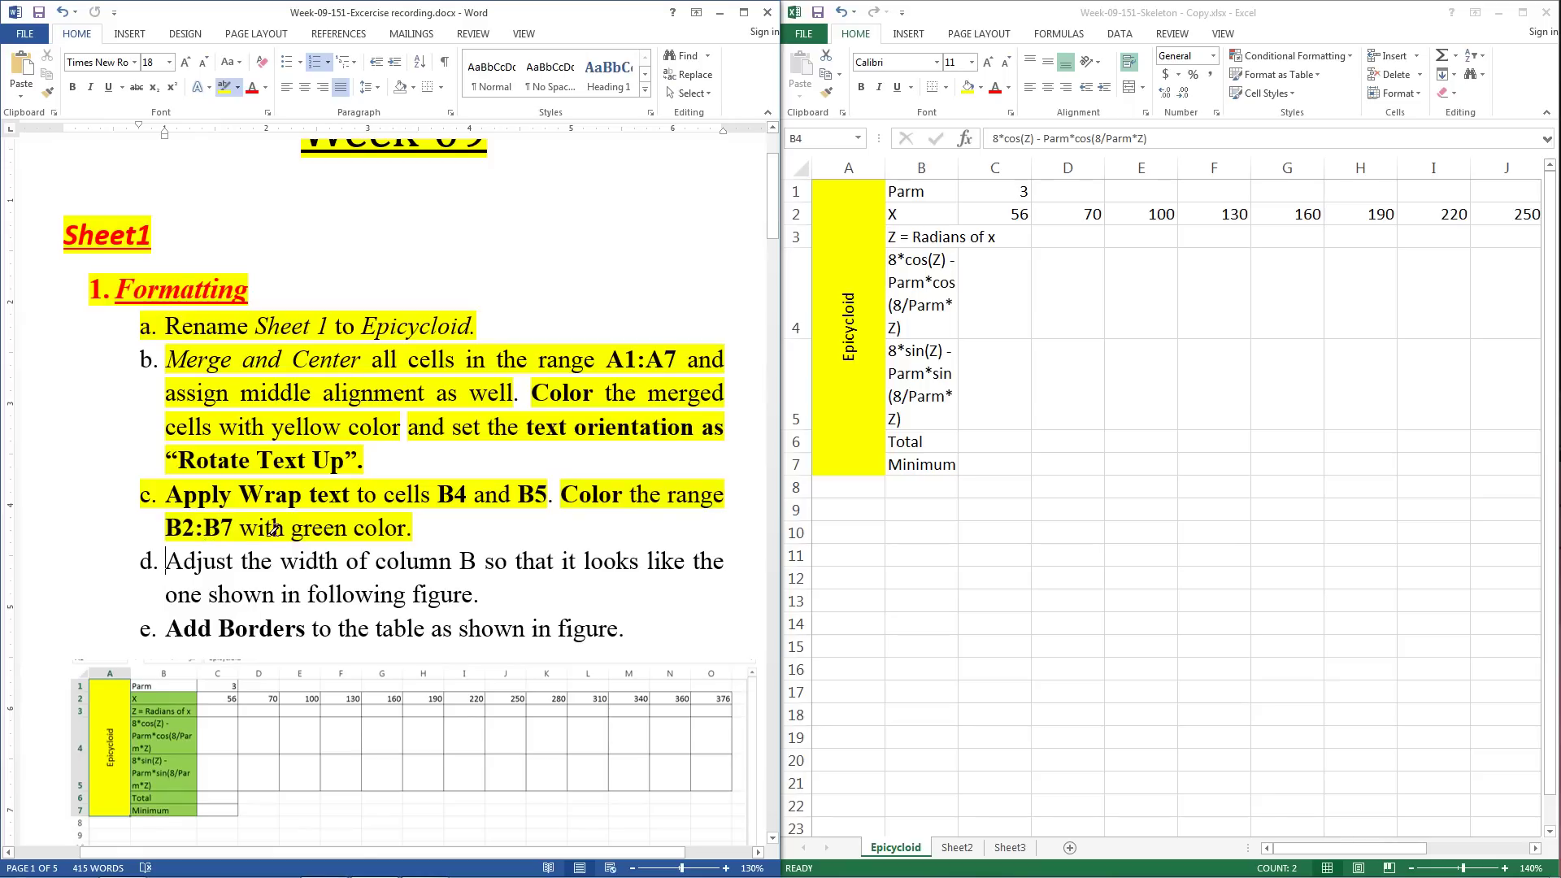
Step: Give cells B2:B7 a light green fill
key("alt+Tab")
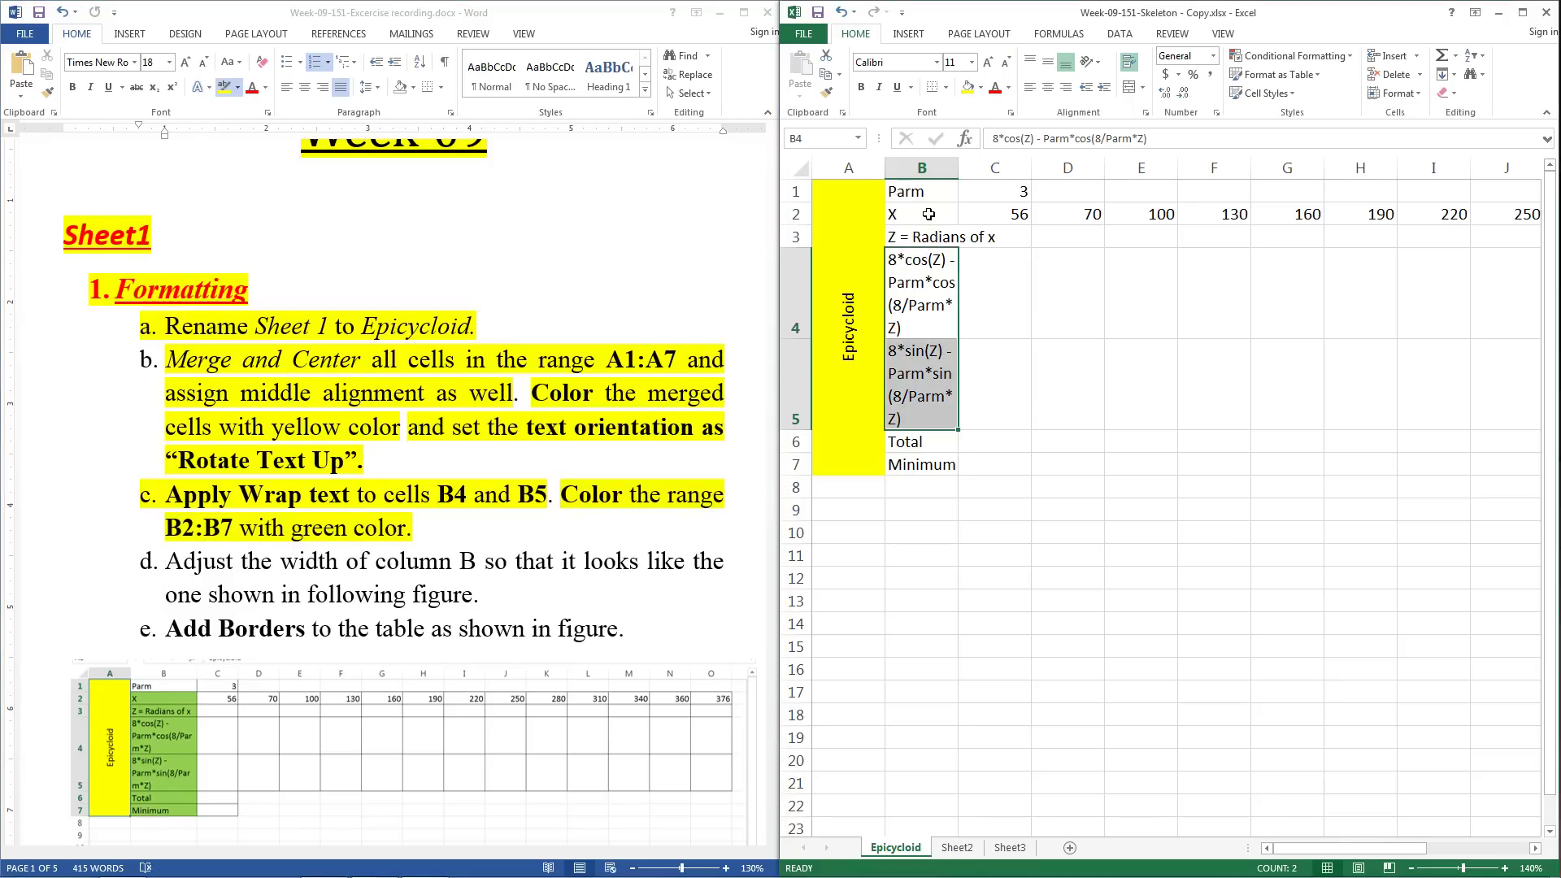
left_click_drag(927, 208, 927, 465)
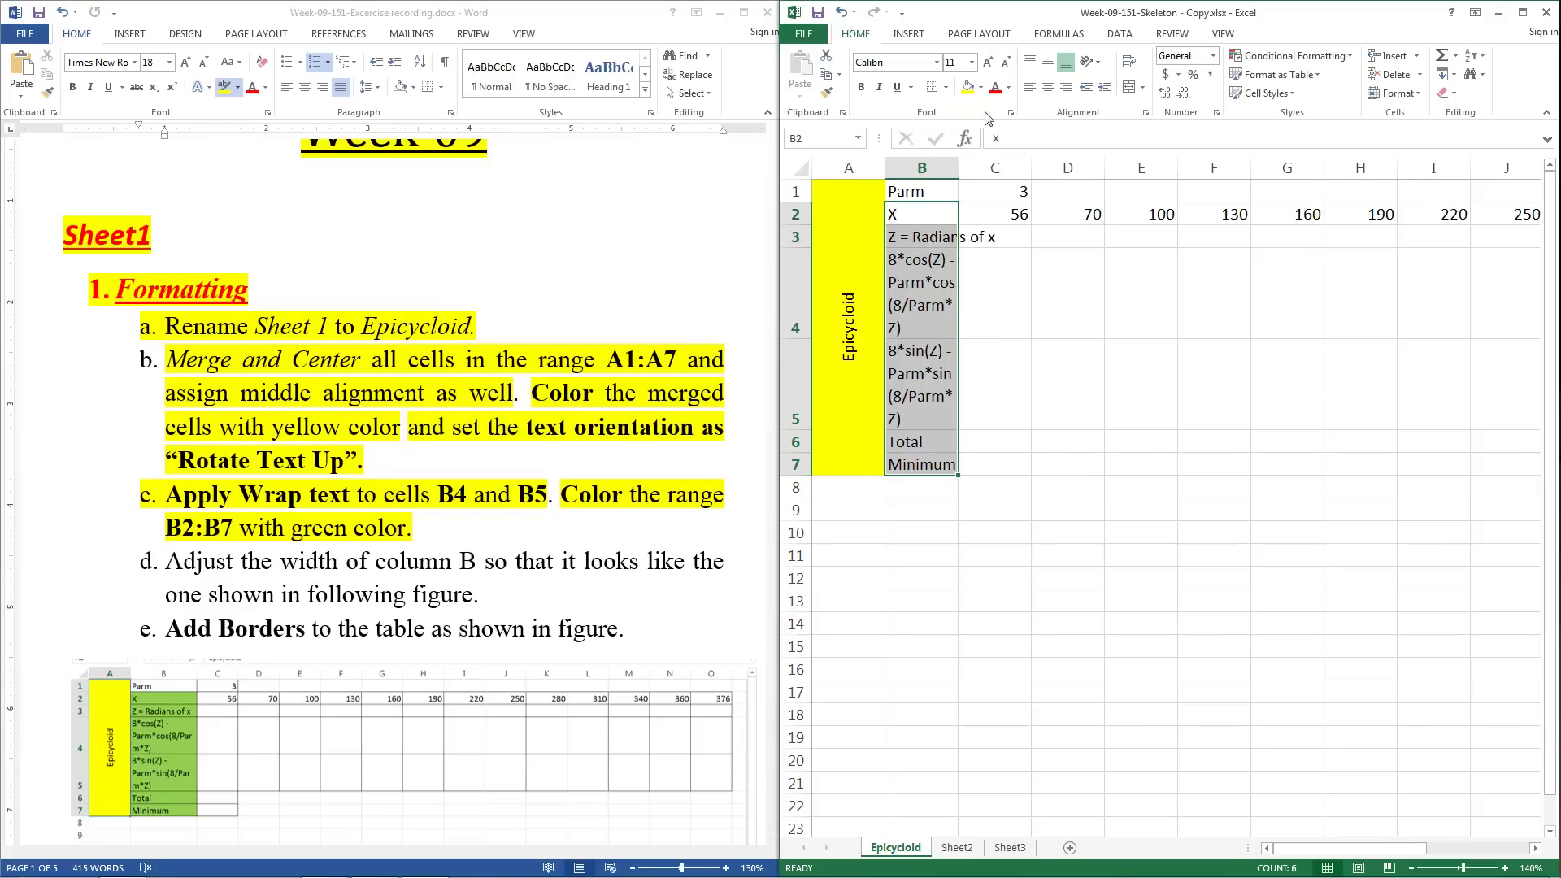
left_click(980, 87)
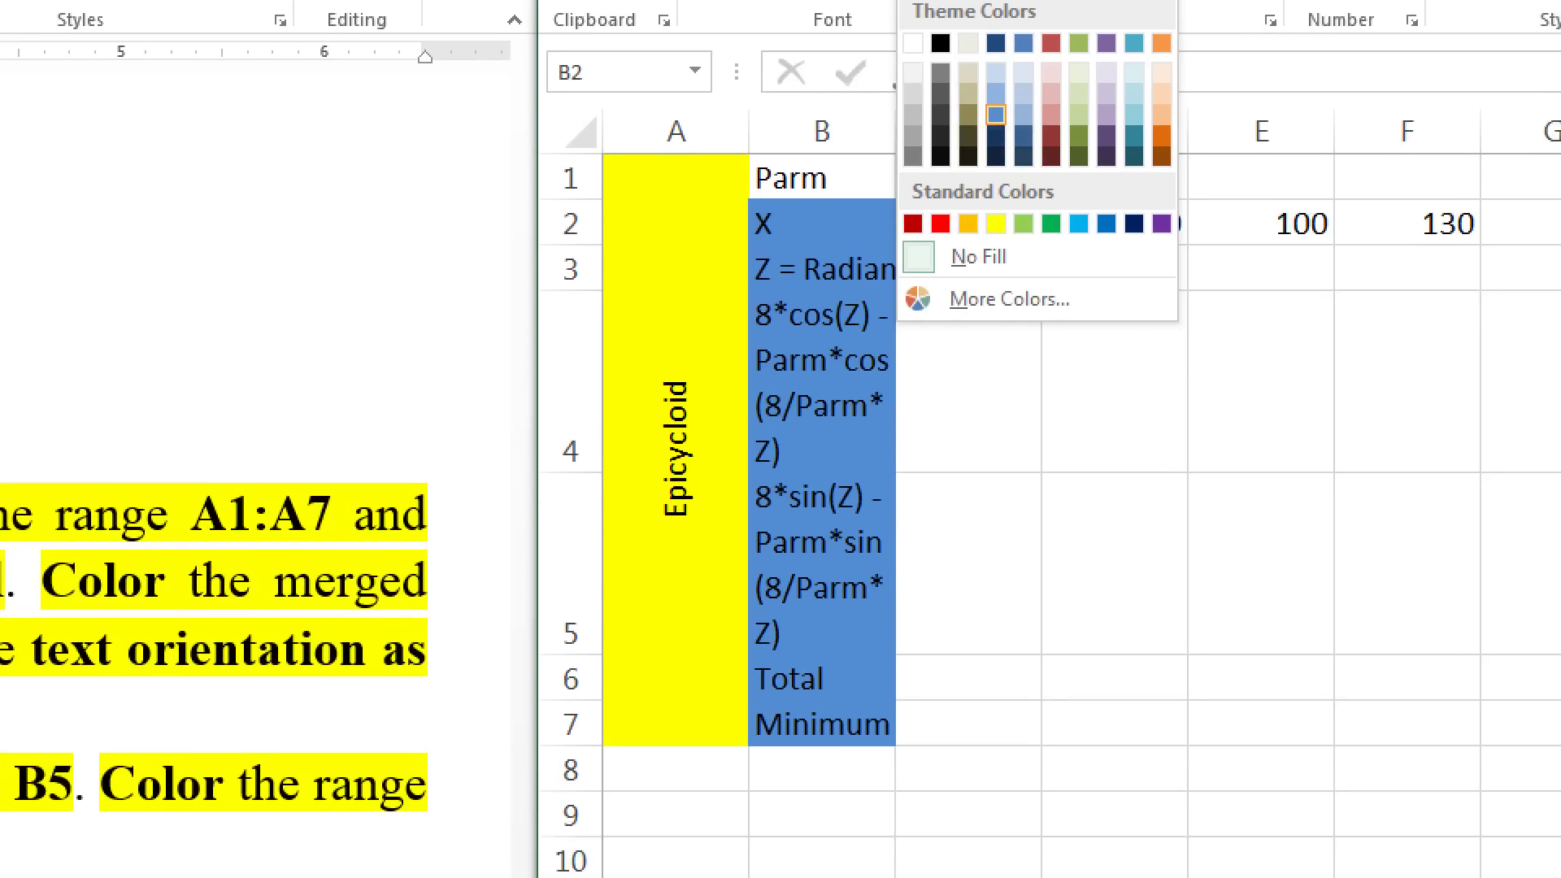
key("Escape")
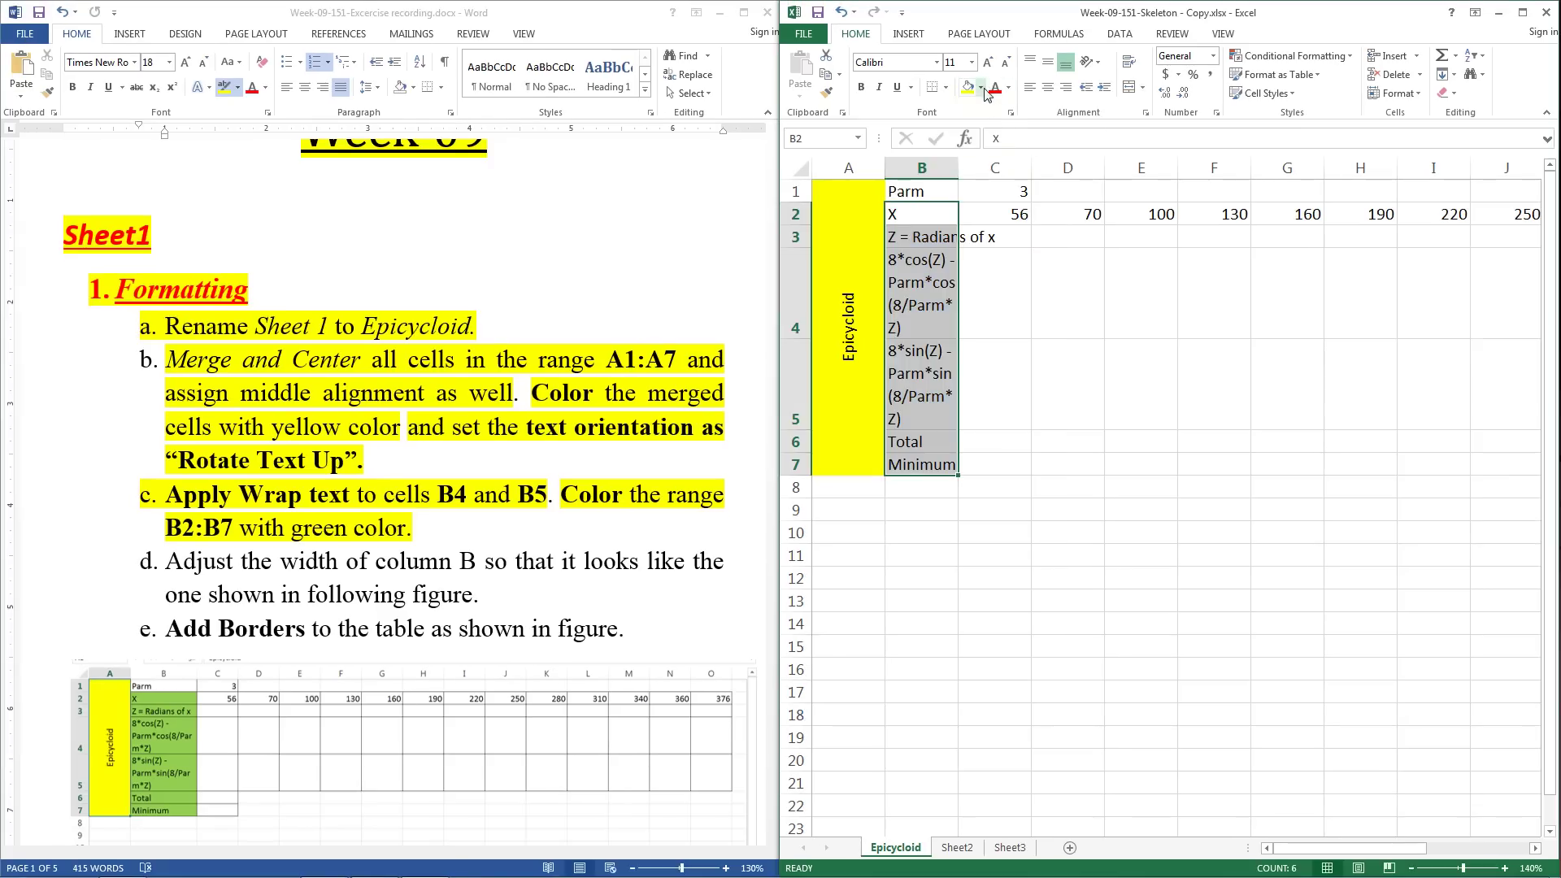
left_click(982, 88)
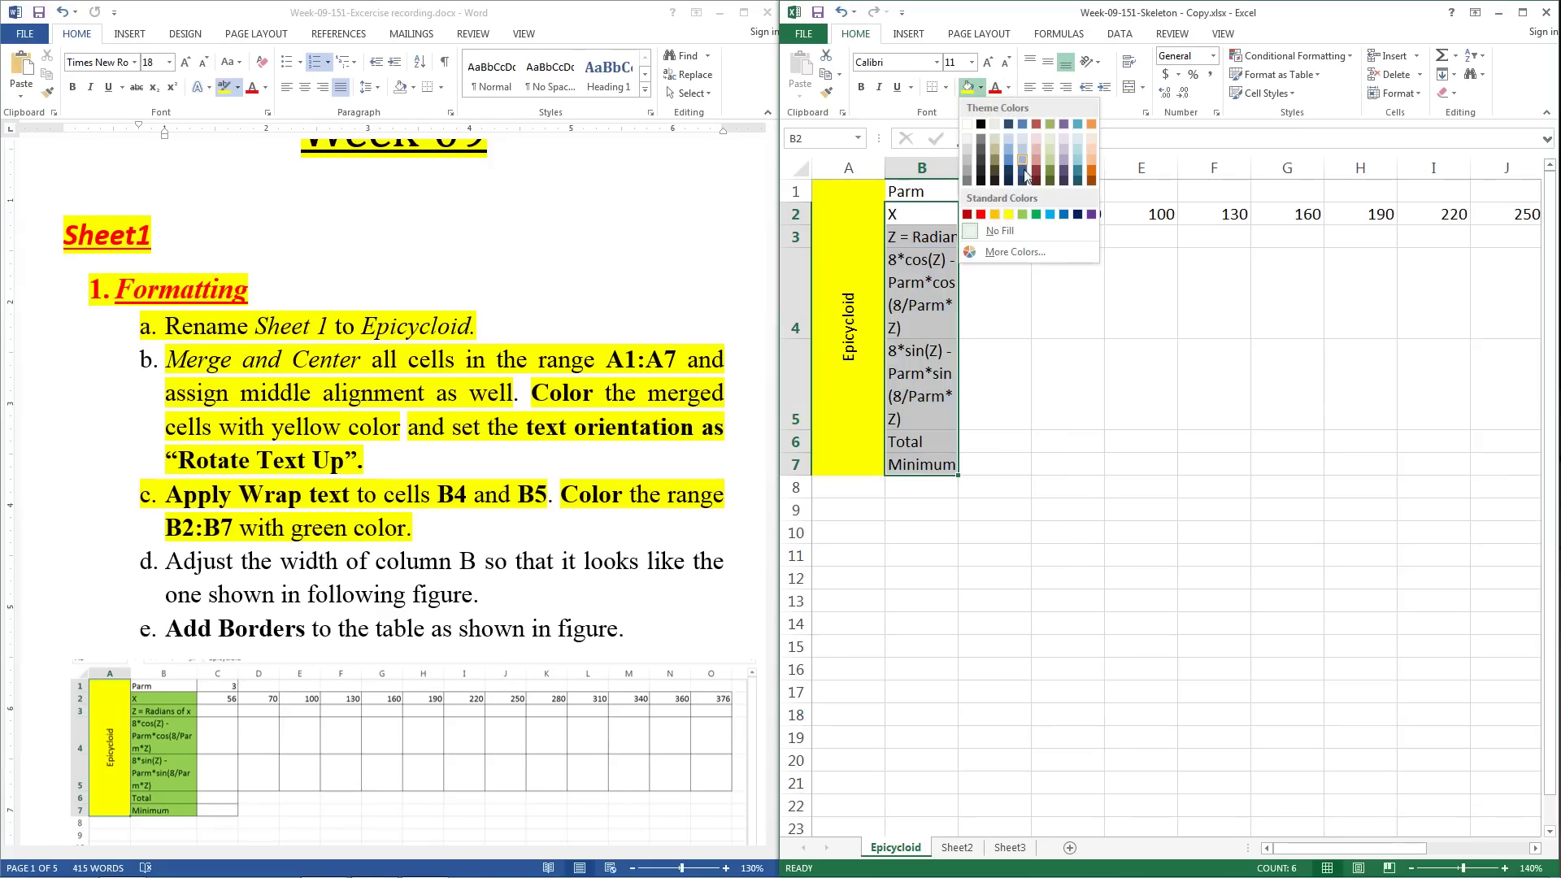
left_click(1022, 215)
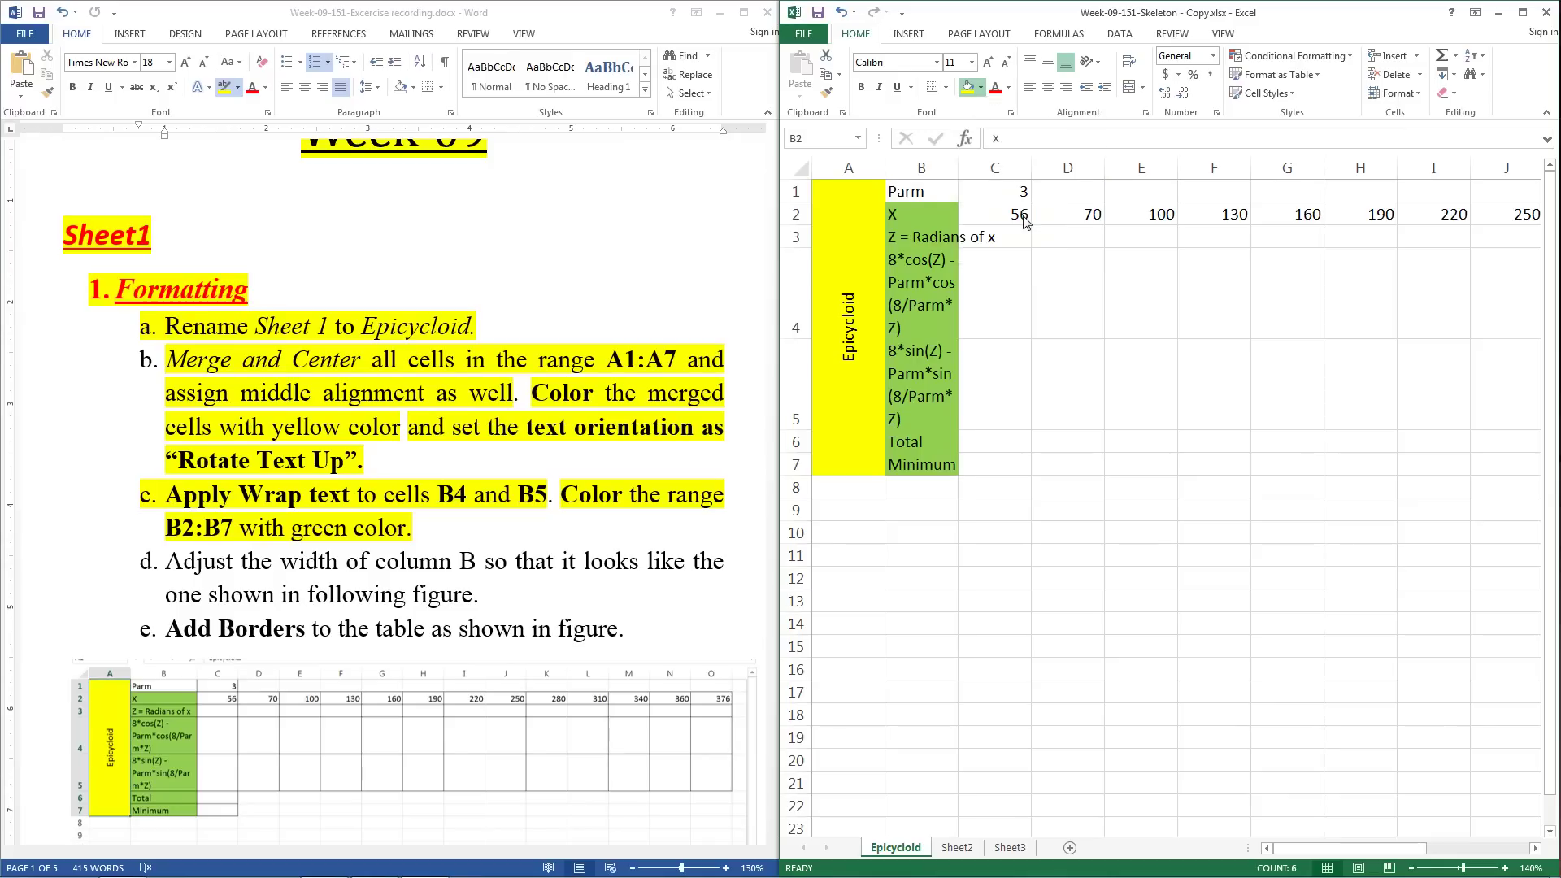
left_click(412, 541)
Step: Highlight step d's column B width instruction in Word
left_click(169, 569)
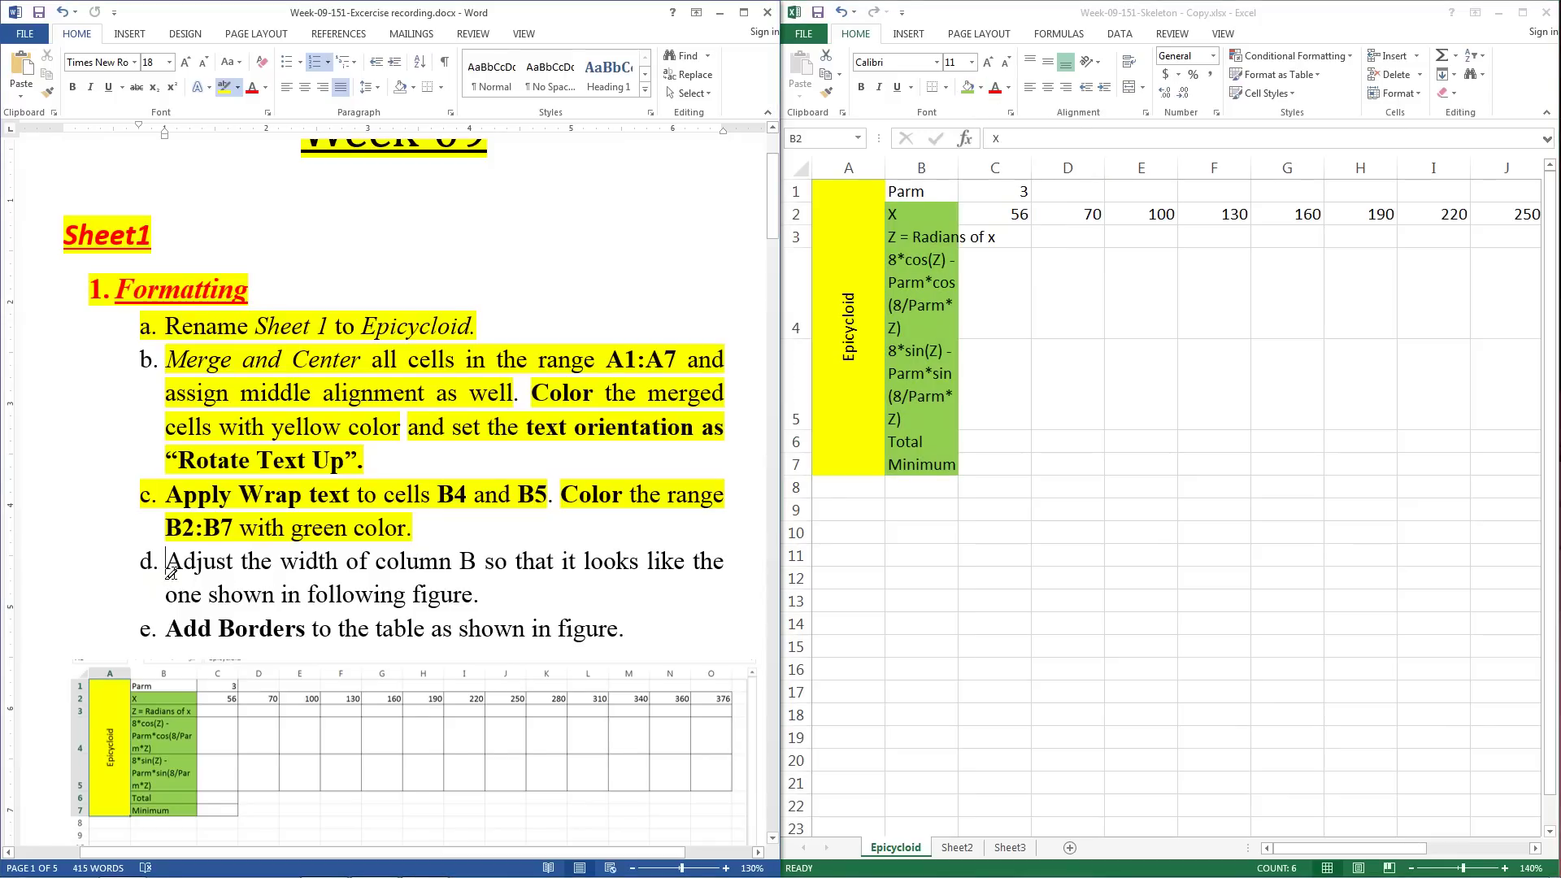
mouse_move(179, 573)
left_mouse_down()
mouse_move(478, 564)
mouse_move(578, 597)
mouse_move(548, 598)
left_mouse_up()
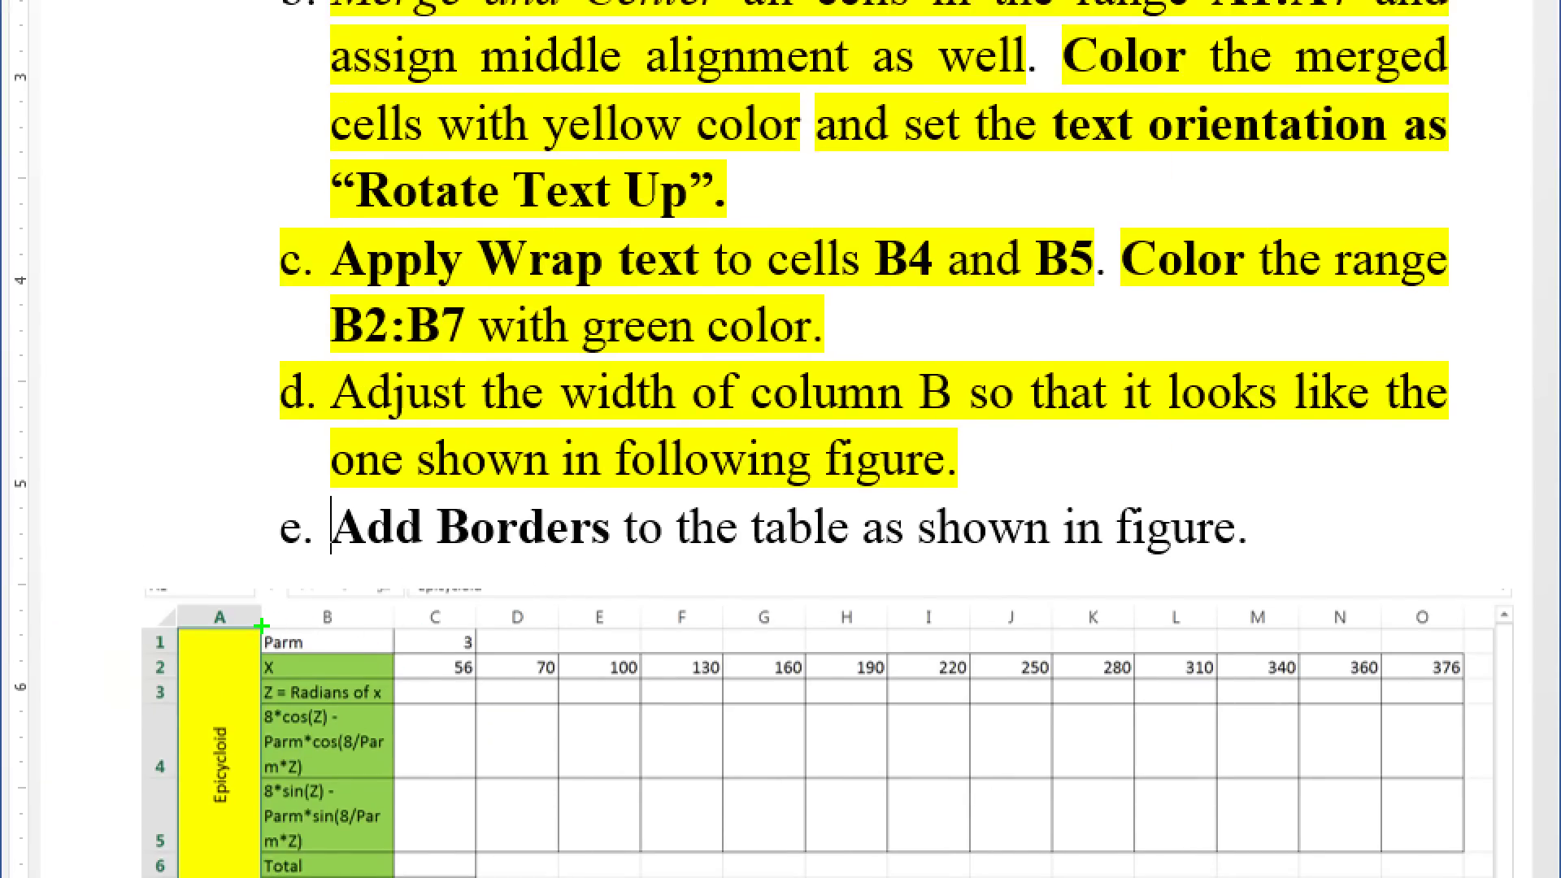
left_click_drag(297, 626, 396, 611)
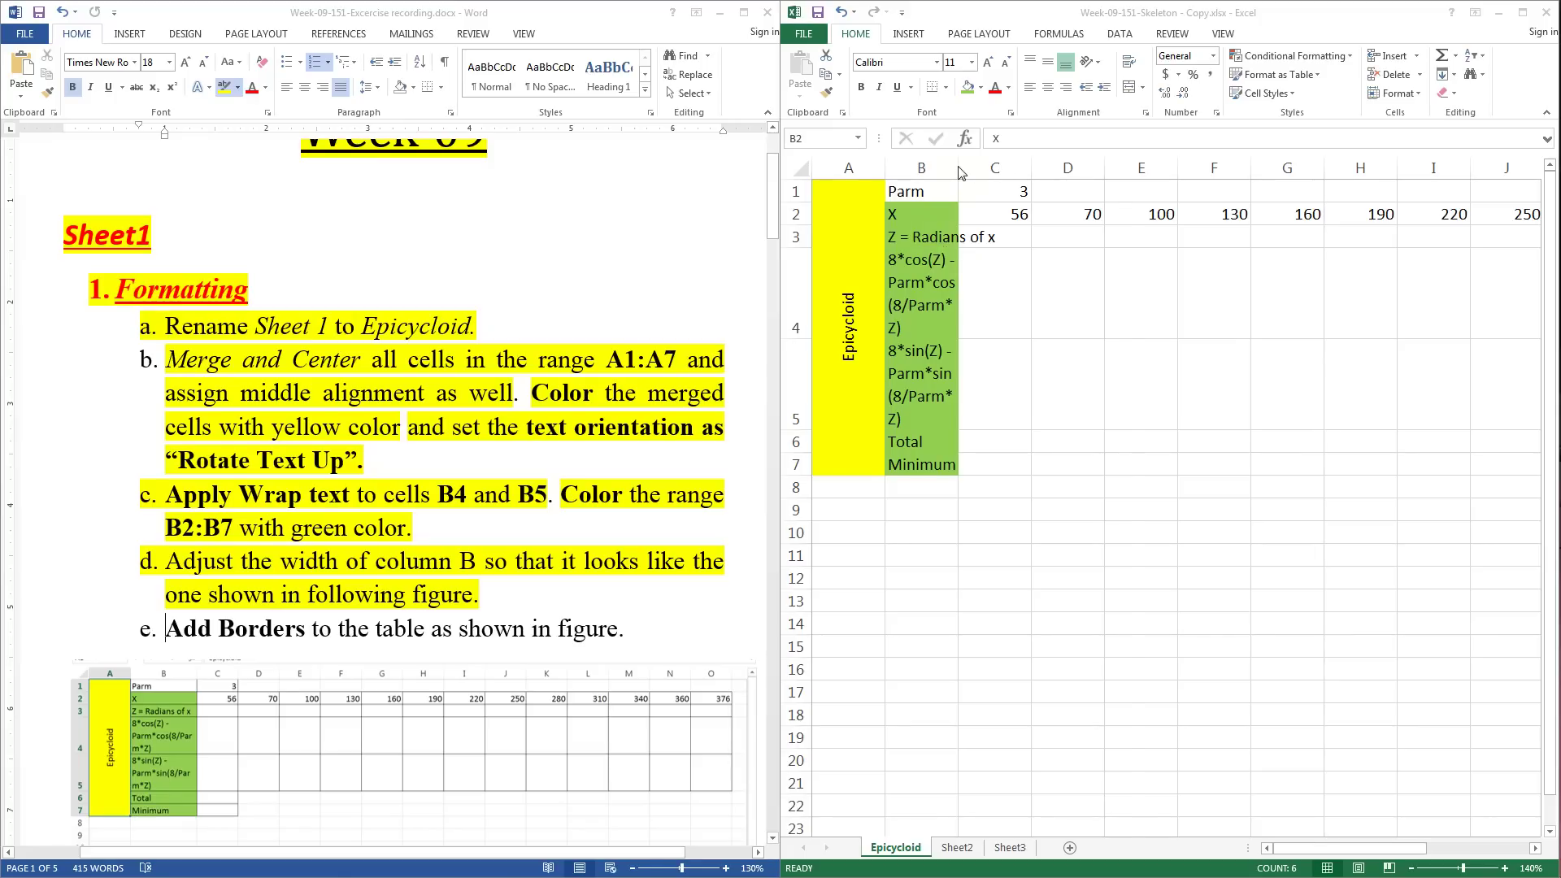
Step: Widen column B so 'Z = Radians of x' fits and the formulas rewrap
key("ctrl+shift+Down")
left_click_drag(958, 166, 993, 176)
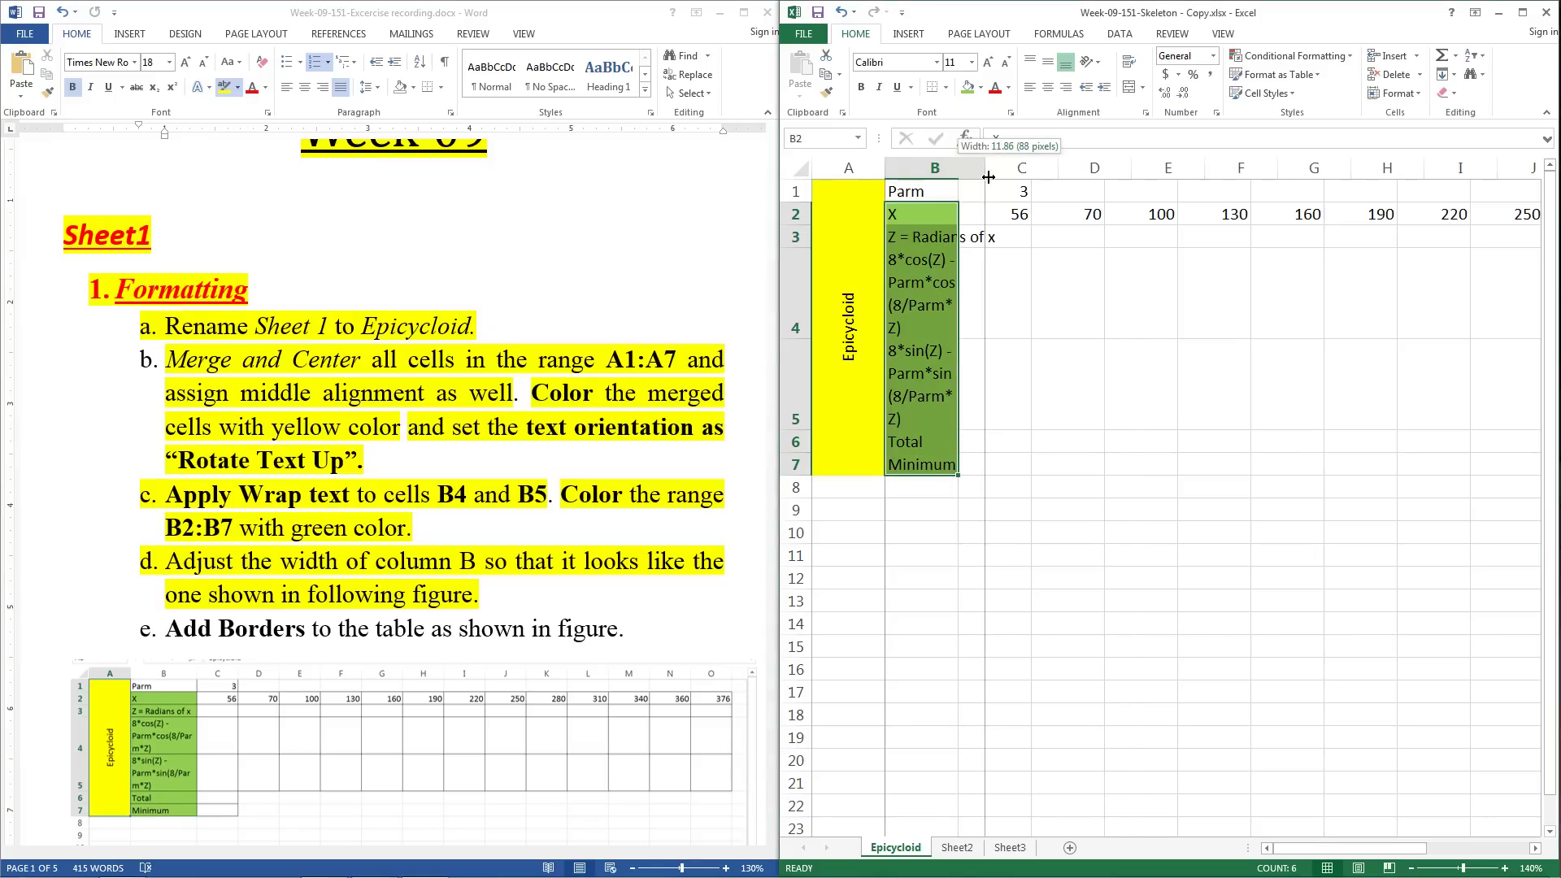
left_click_drag(993, 176, 998, 176)
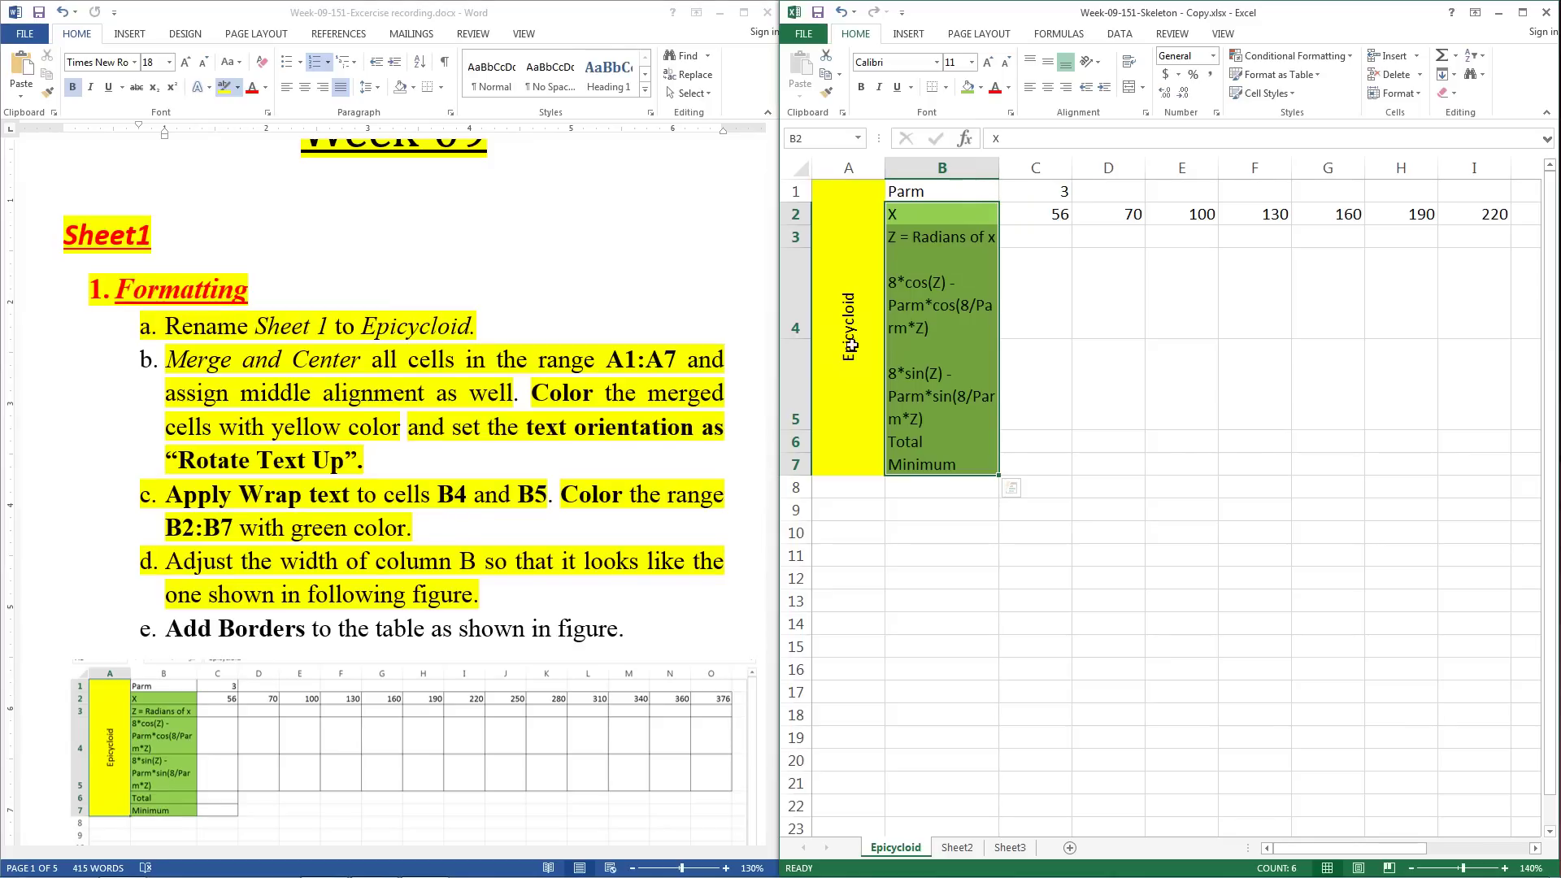
Step: Highlight step e's Add Borders instruction and select the reference table figure below it
left_click(985, 461)
left_click(210, 632)
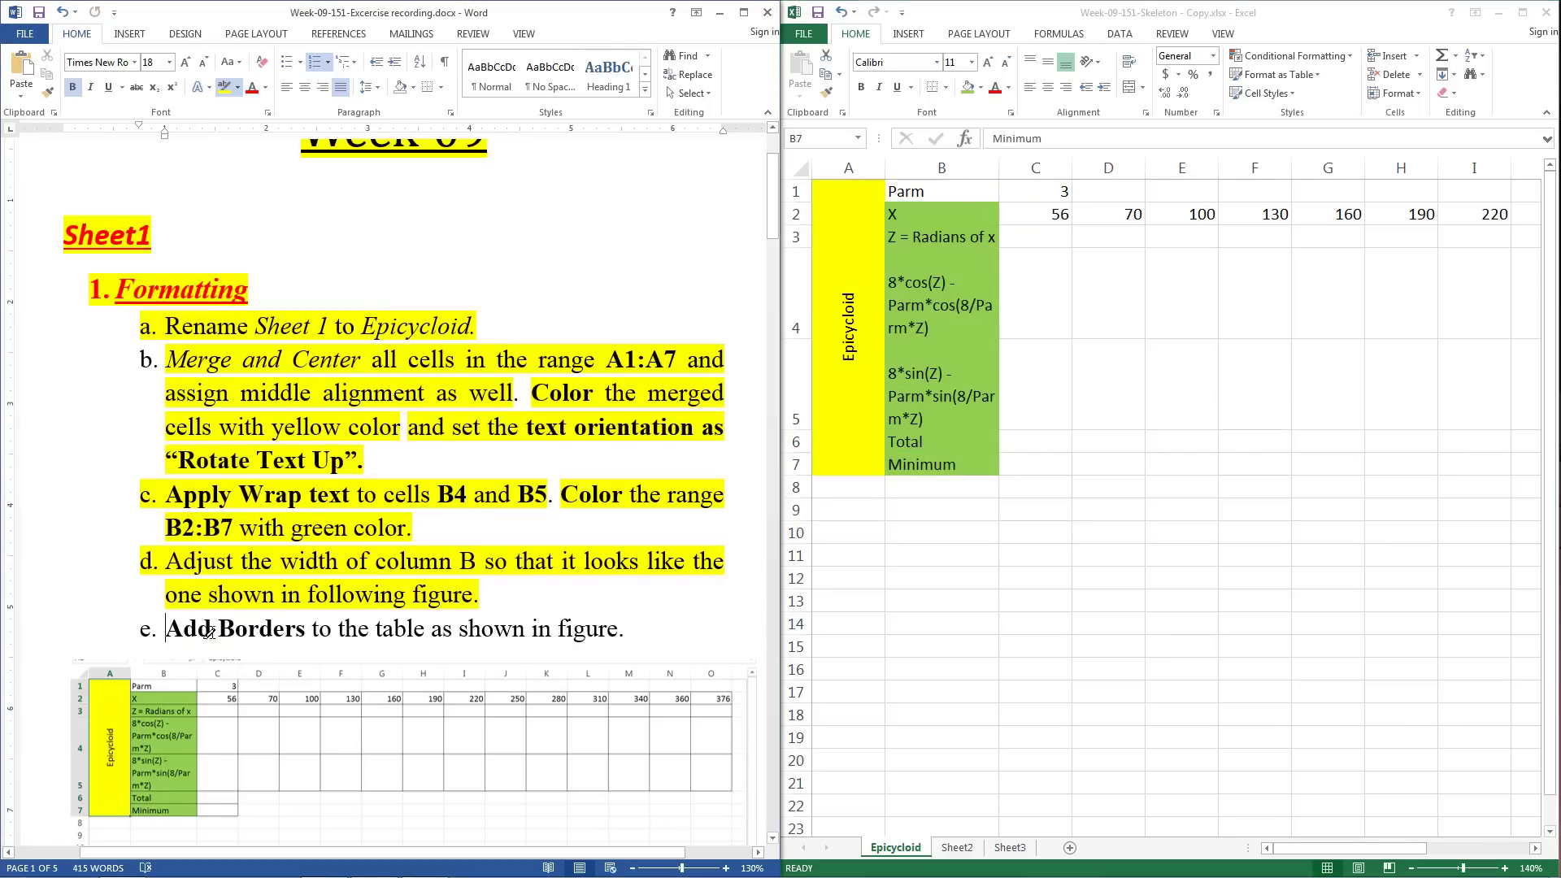
left_click_drag(177, 632, 652, 628)
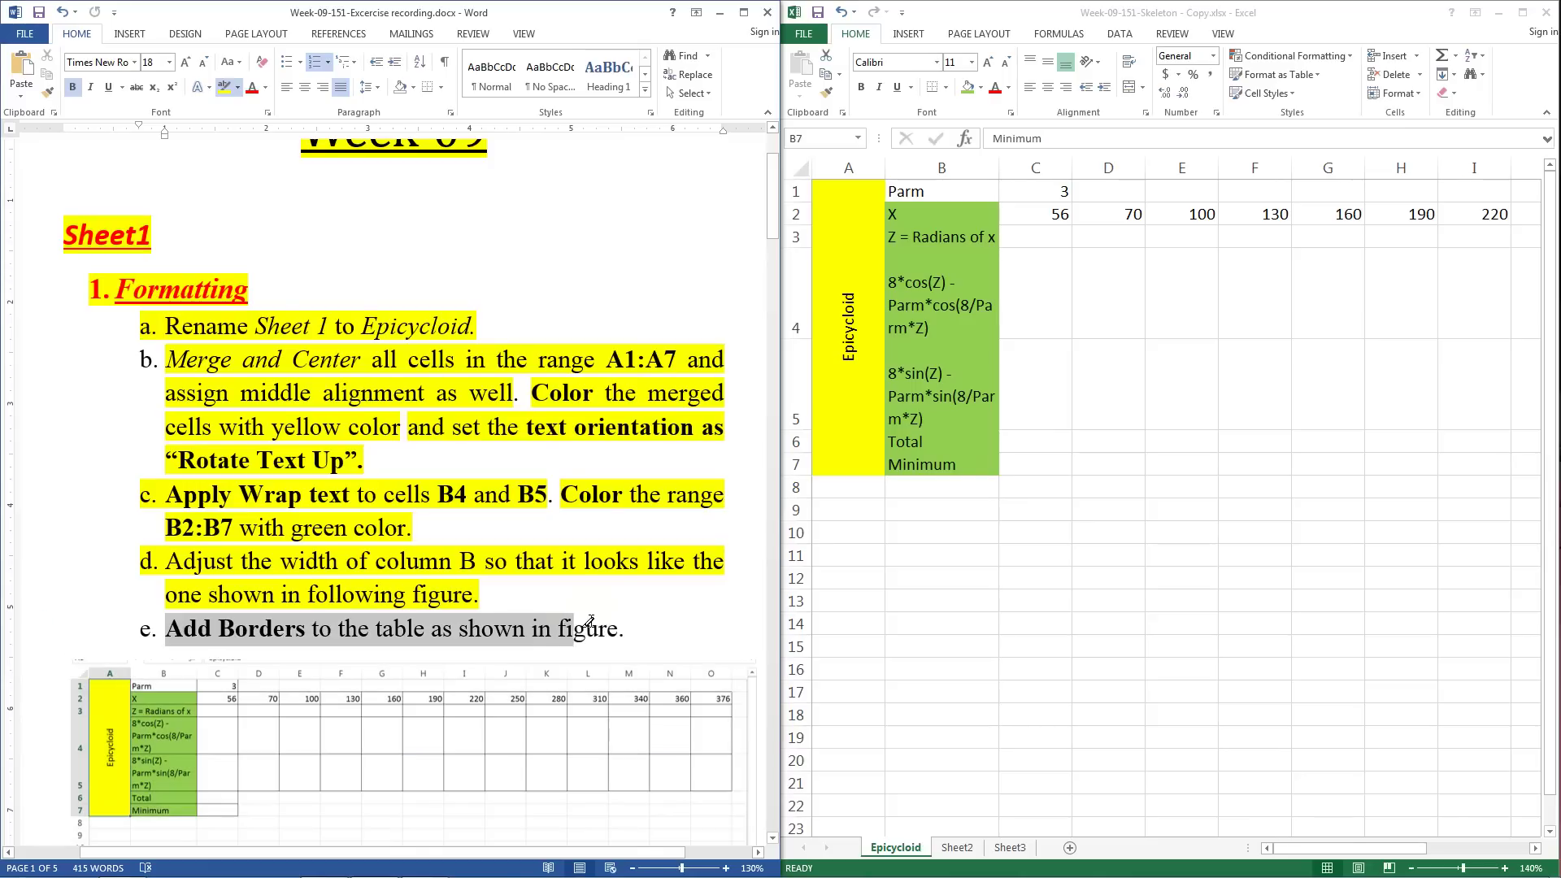
left_click_drag(636, 626, 613, 624)
left_click(614, 624)
scroll(439, 675, "down", 1)
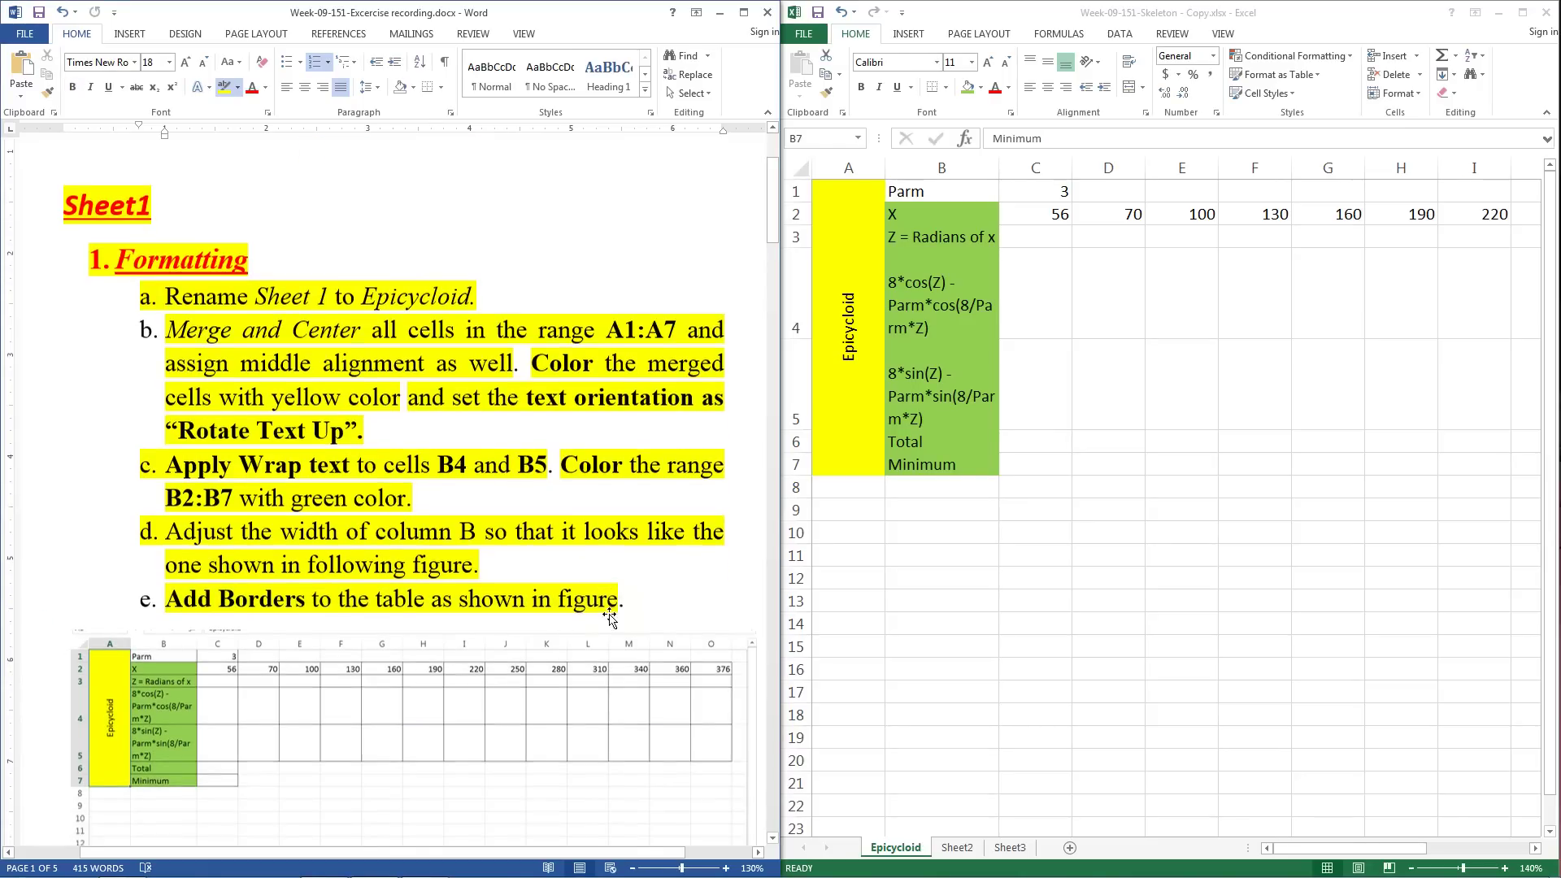
left_click(421, 734)
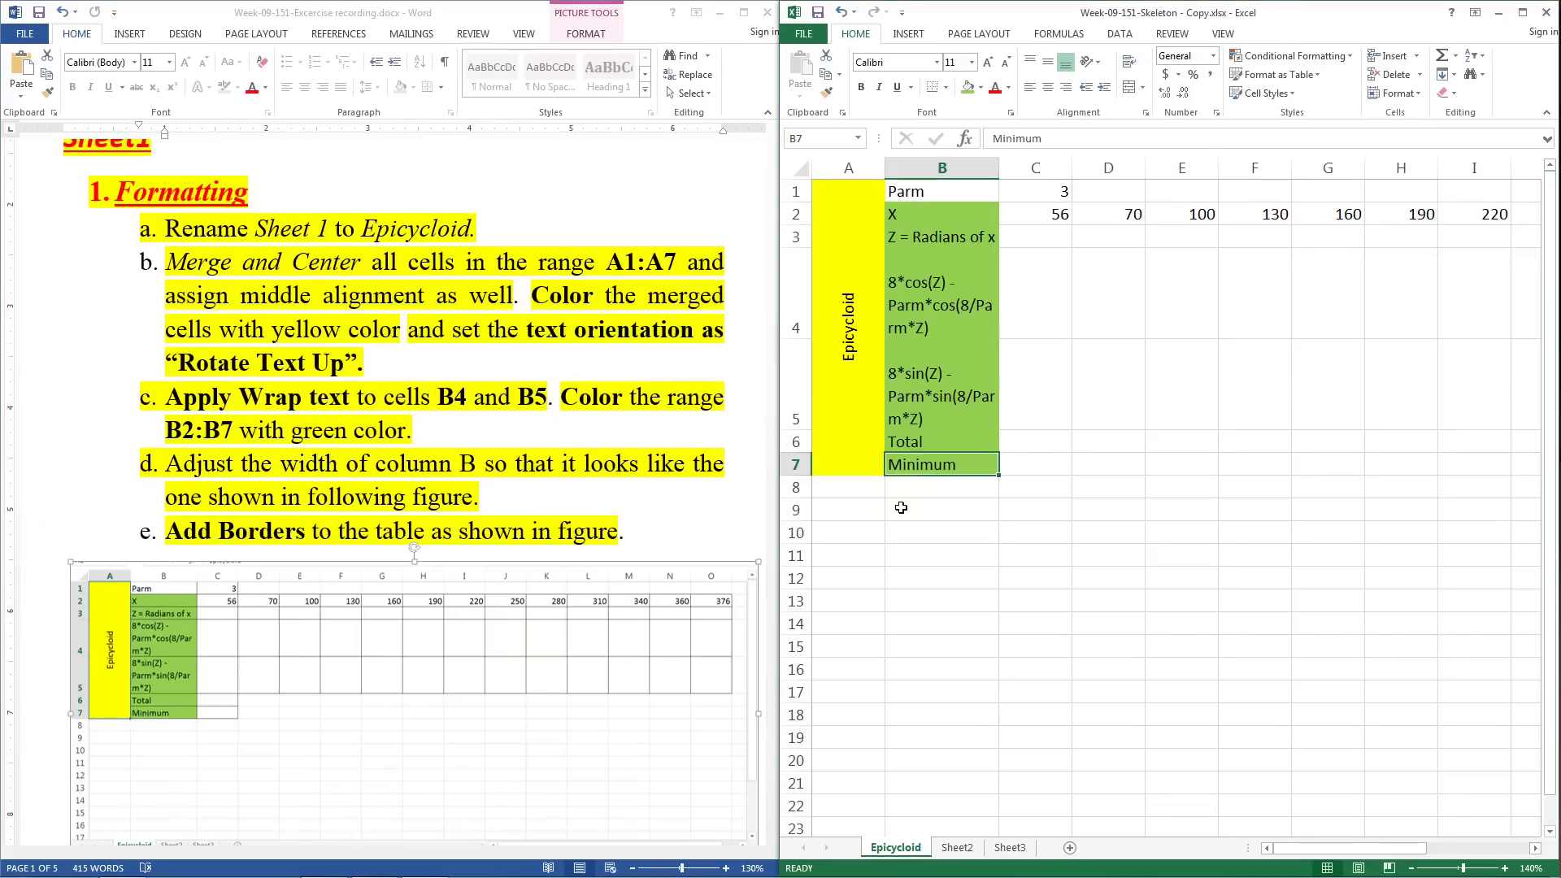
Step: Select the data table range beside the green label cells
left_click_drag(858, 193, 1021, 316)
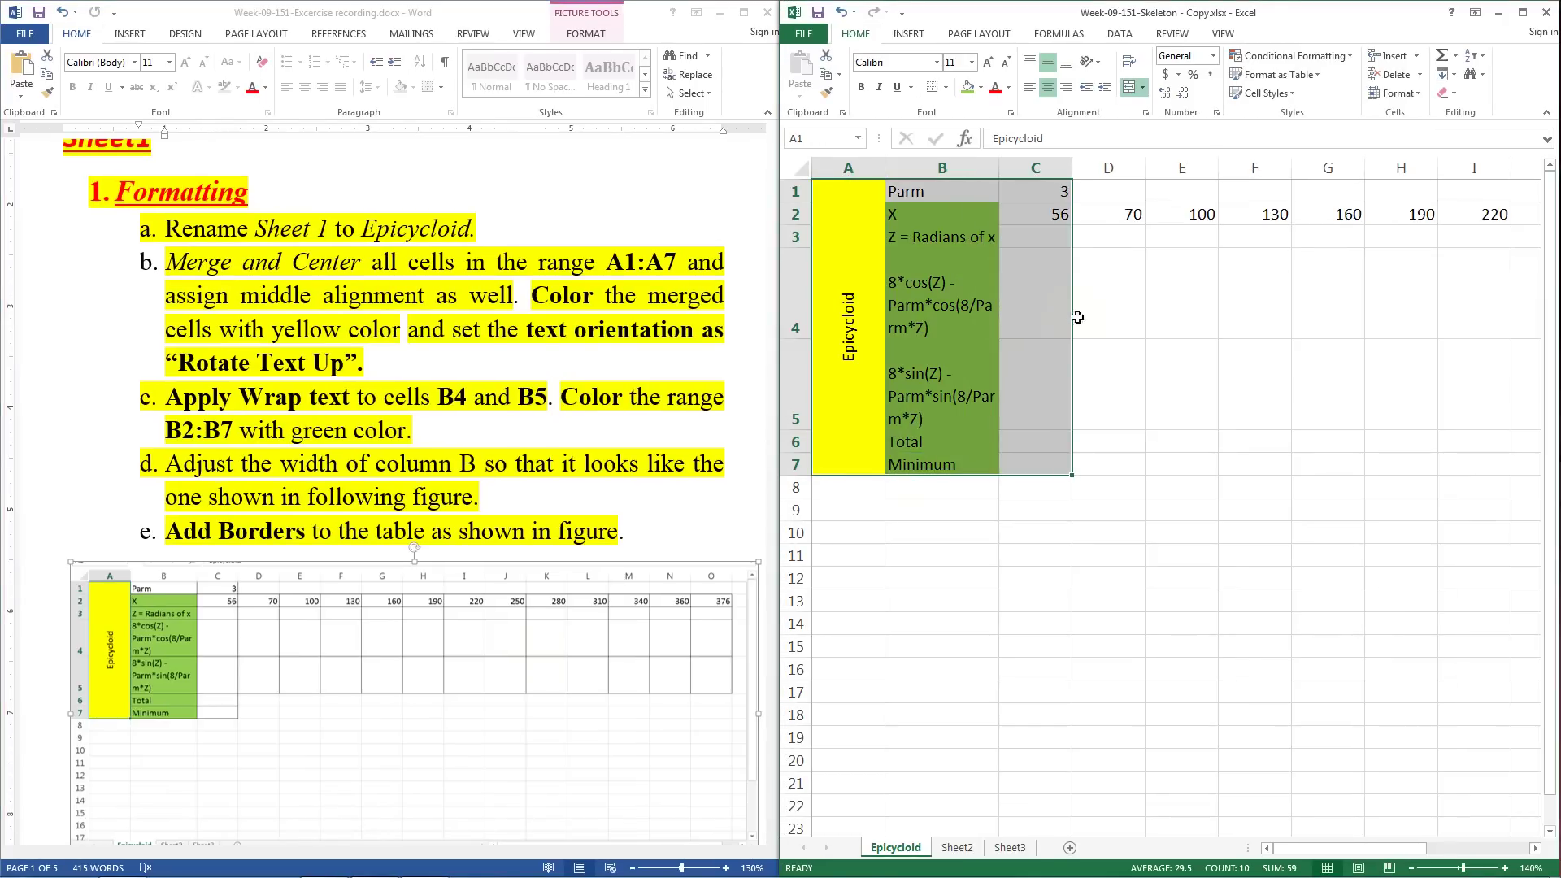
left_click(1111, 216)
mouse_move(1112, 216)
left_mouse_down()
mouse_move(1443, 394)
mouse_move(1381, 396)
left_mouse_up()
left_click_drag(1396, 848, 1257, 852)
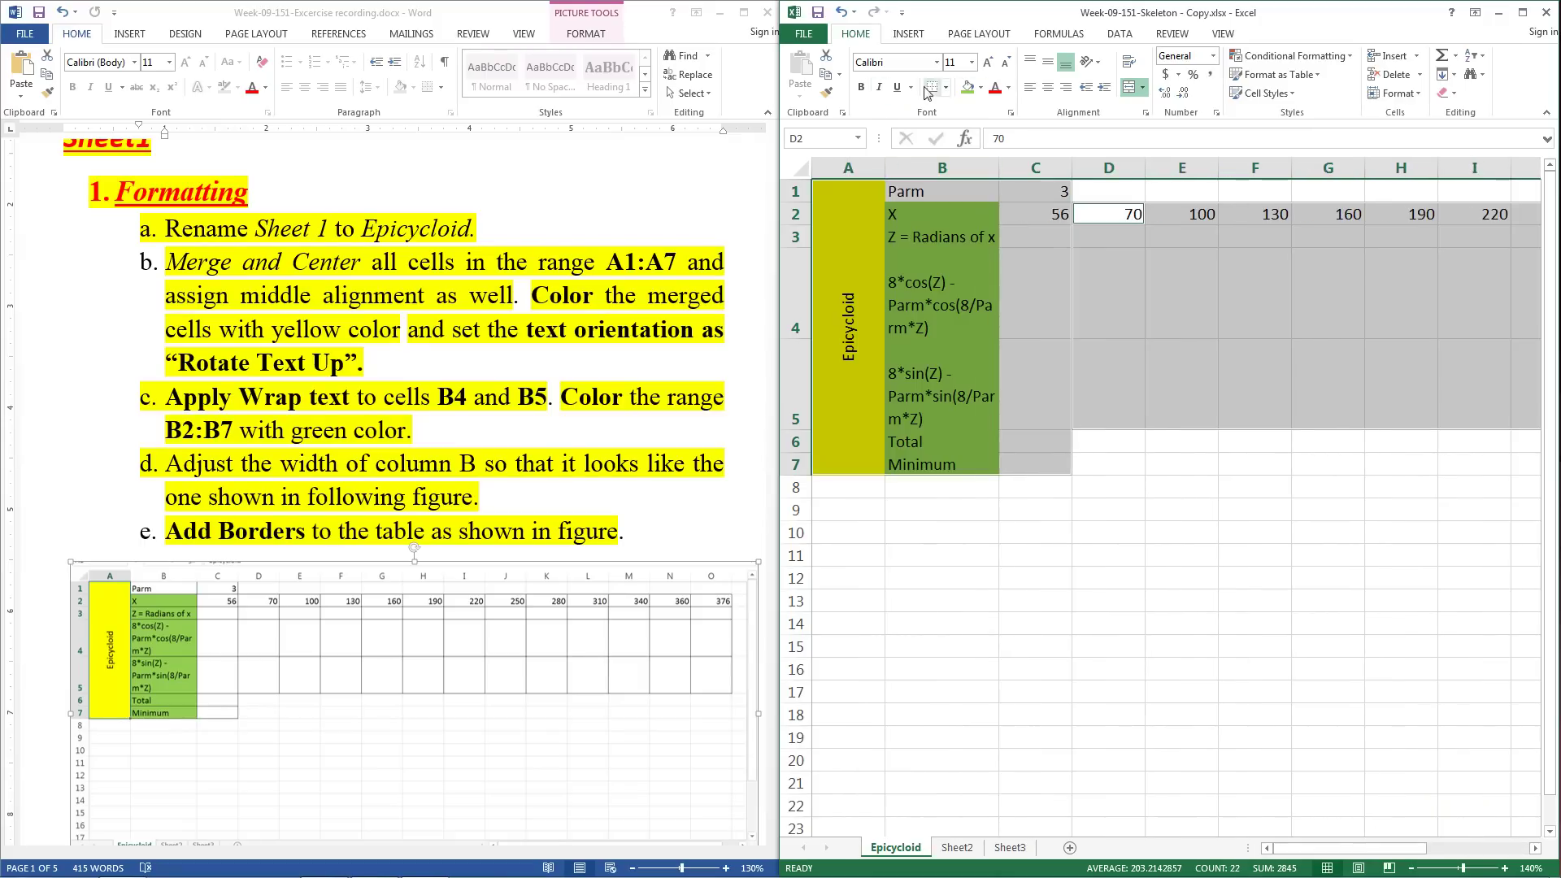
Step: Apply All Borders to every table cell, then deselect to check the result
left_click(948, 87)
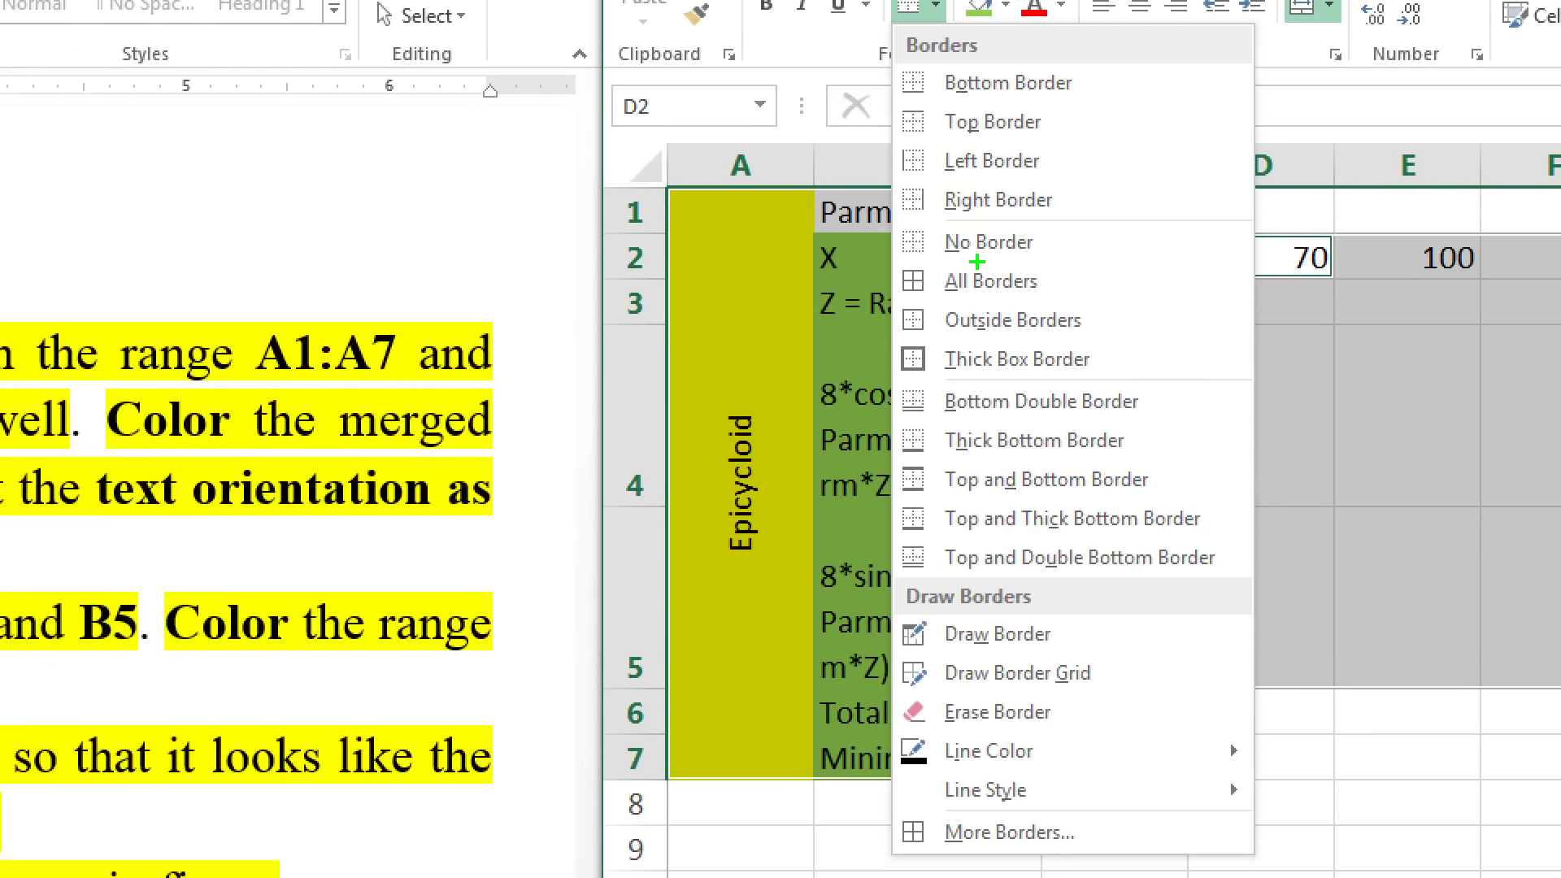
left_click_drag(1050, 284, 1183, 296)
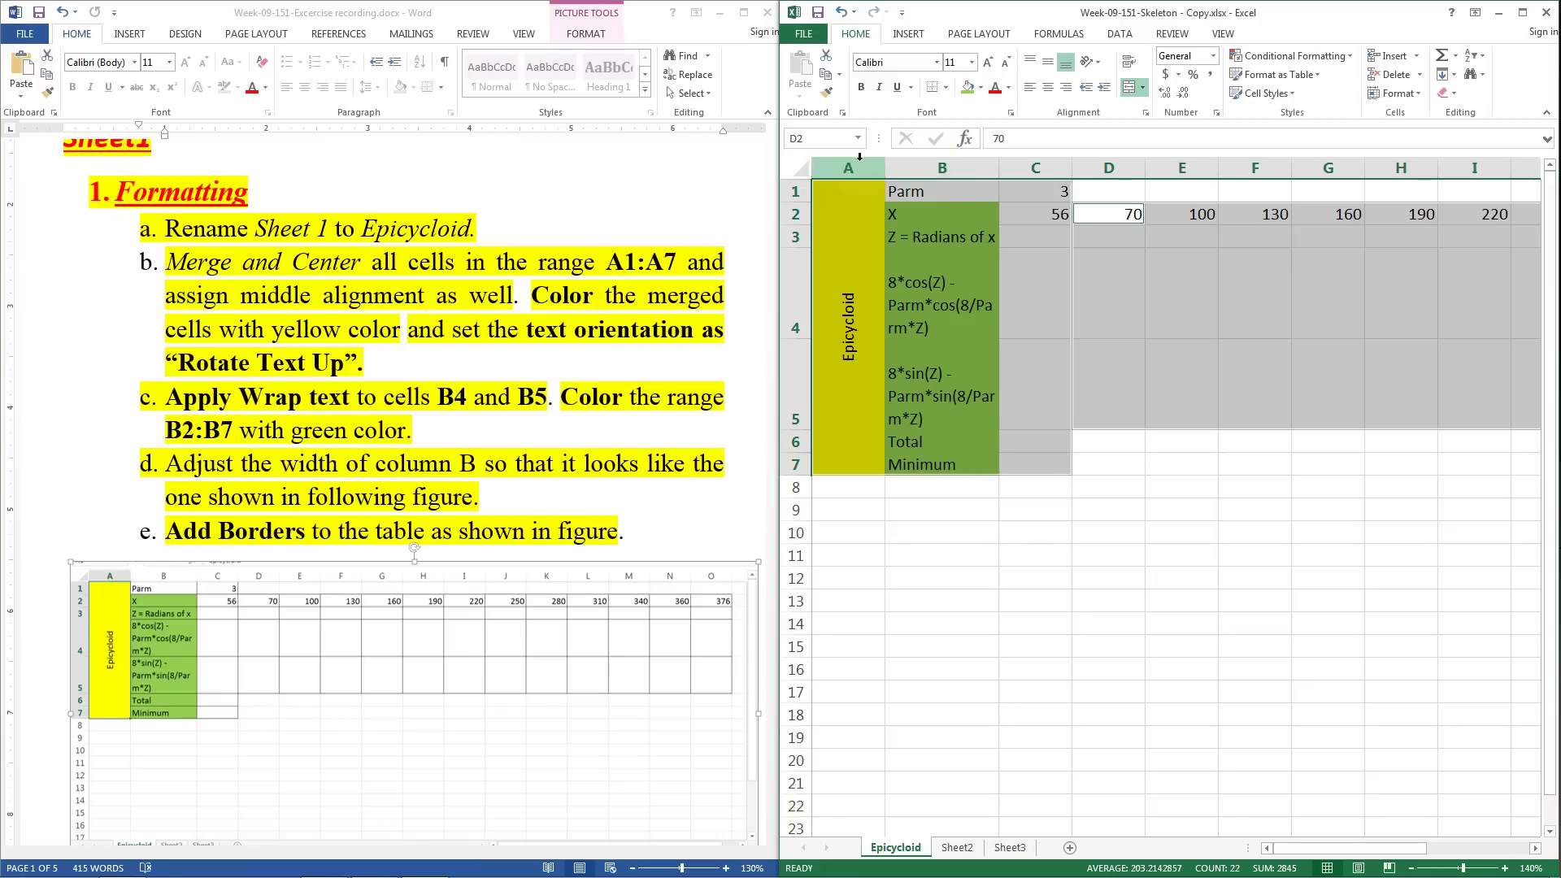
left_click(945, 88)
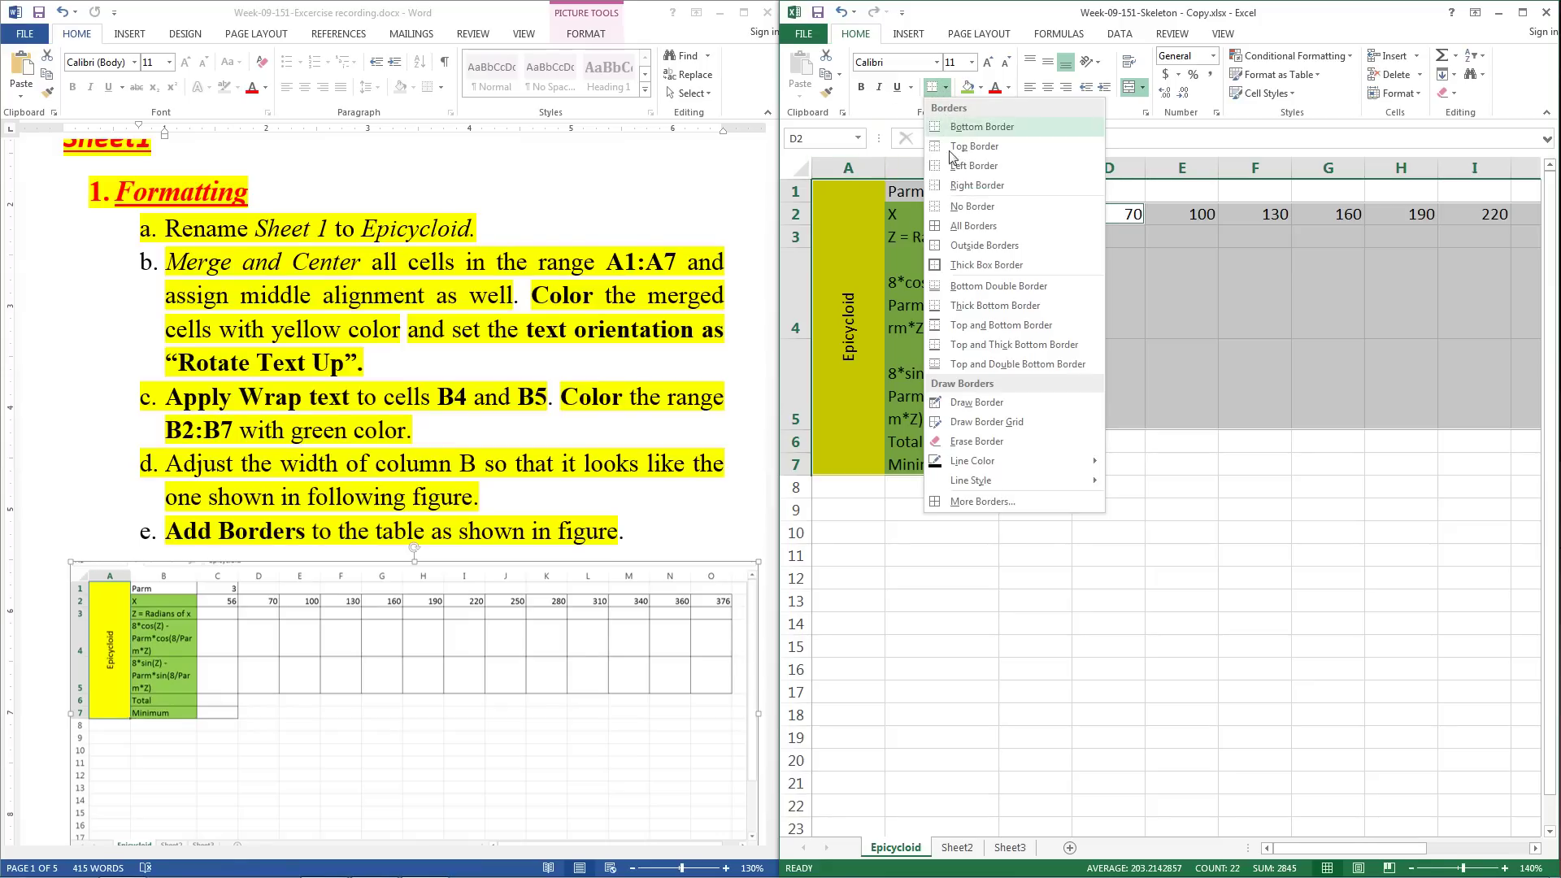
left_click(948, 233)
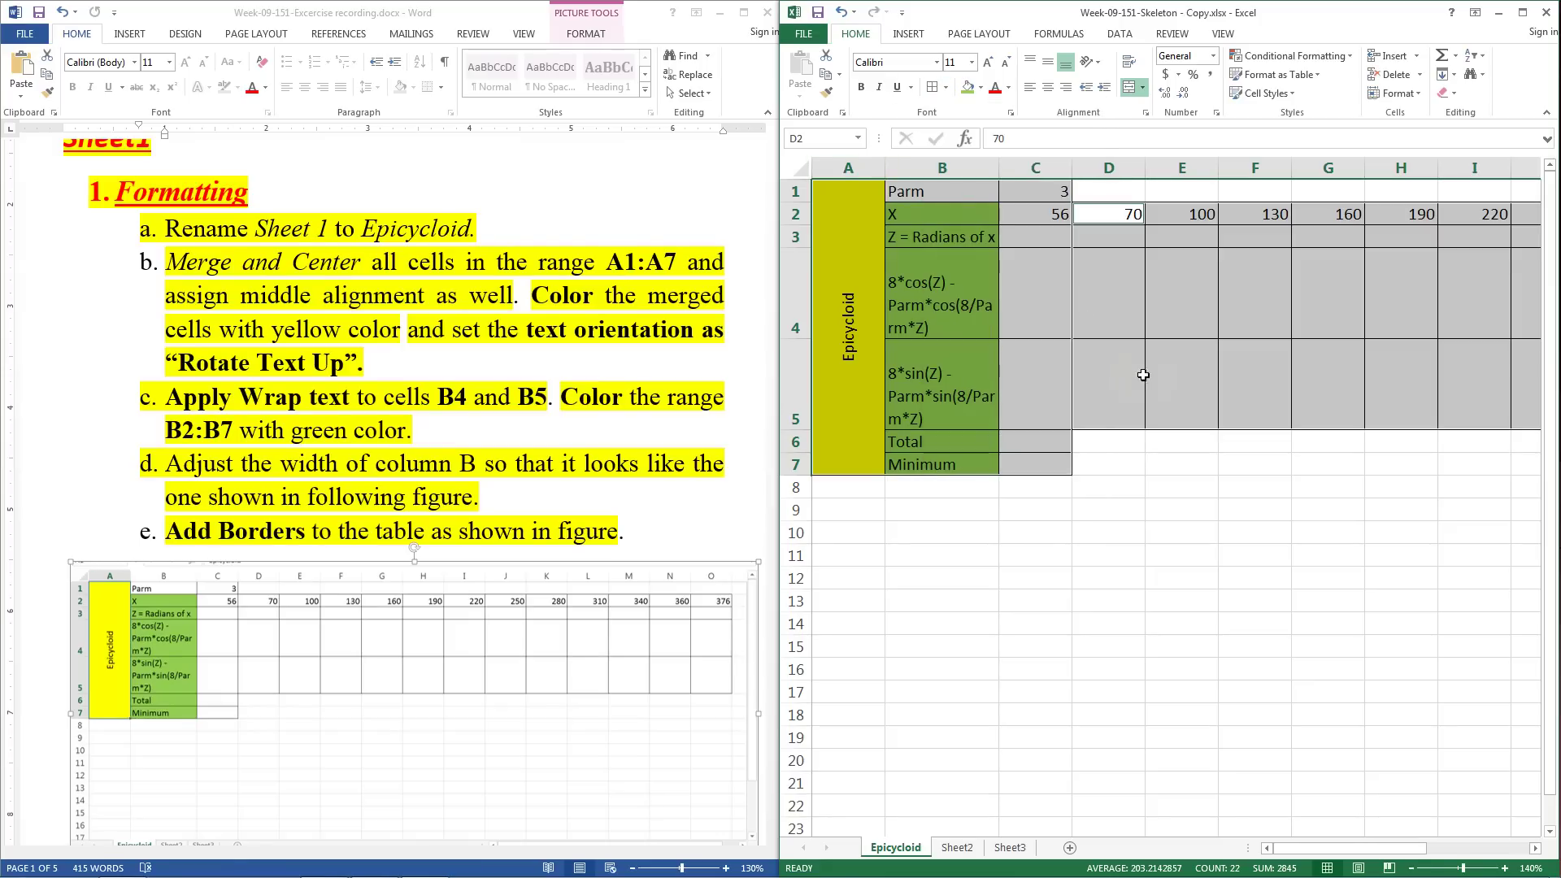
left_click(1088, 471)
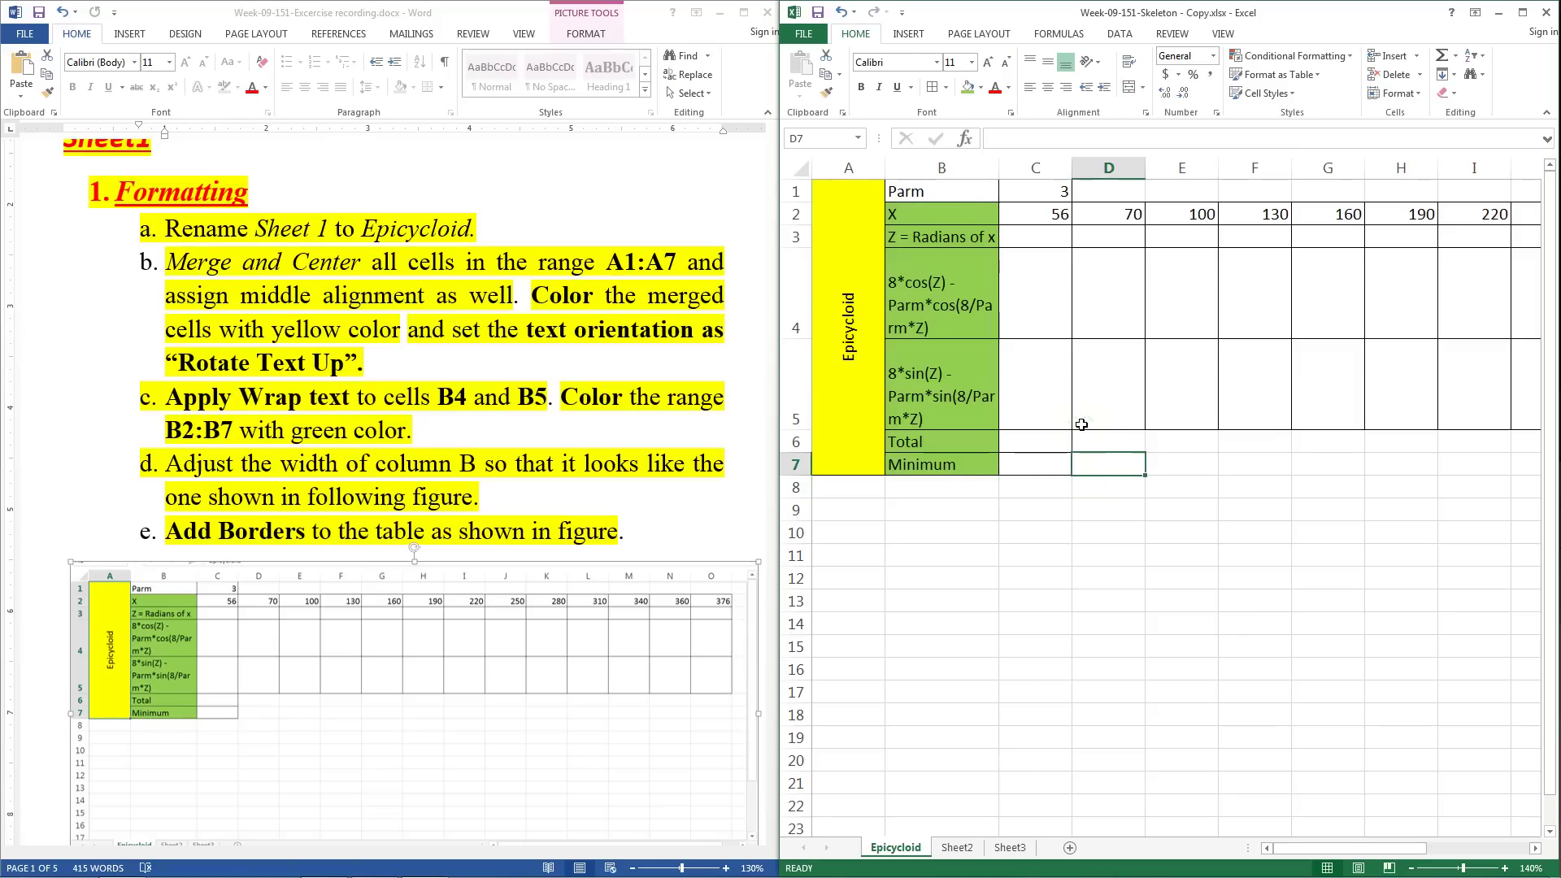
Step: Review the Word instructions, then reveal the taskbar's hidden notification icons
left_click(624, 461)
scroll(413, 382, "up", 1)
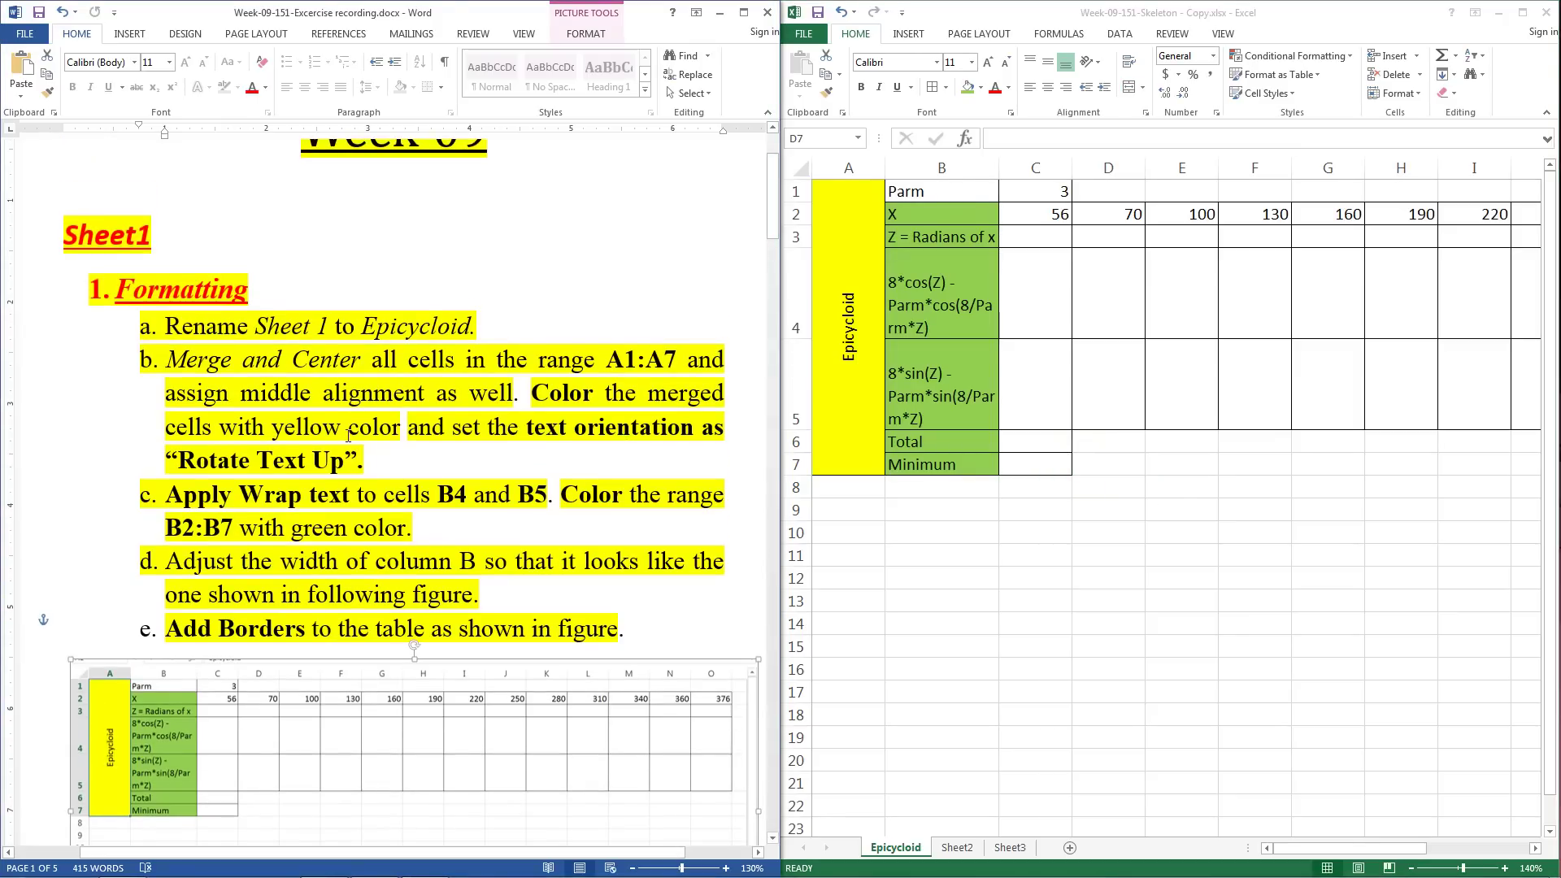
scroll(348, 436, "down", 1)
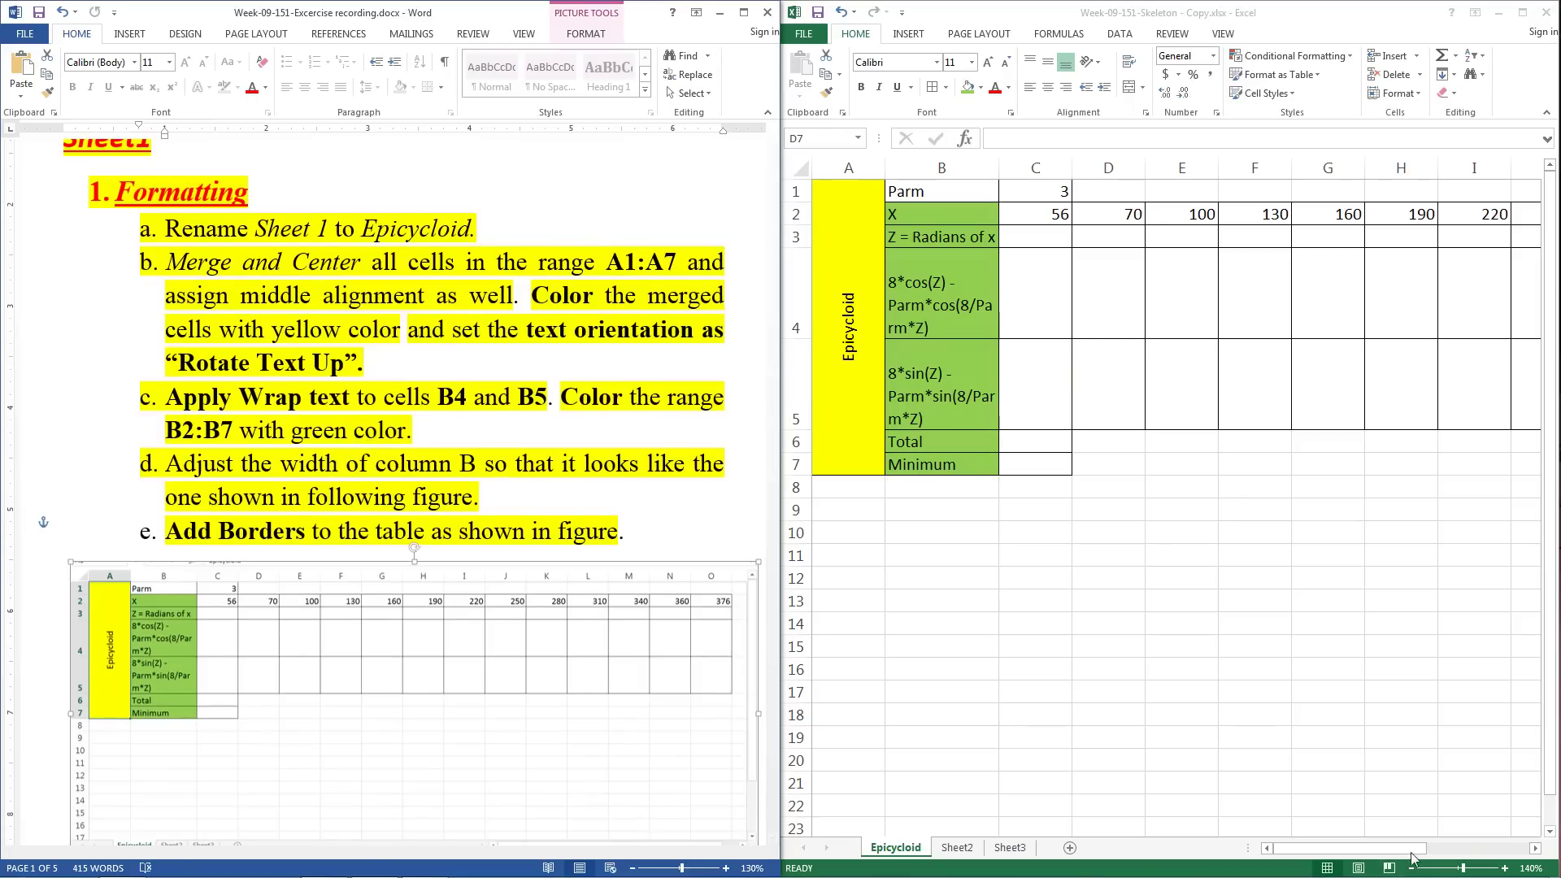
left_click(1386, 860)
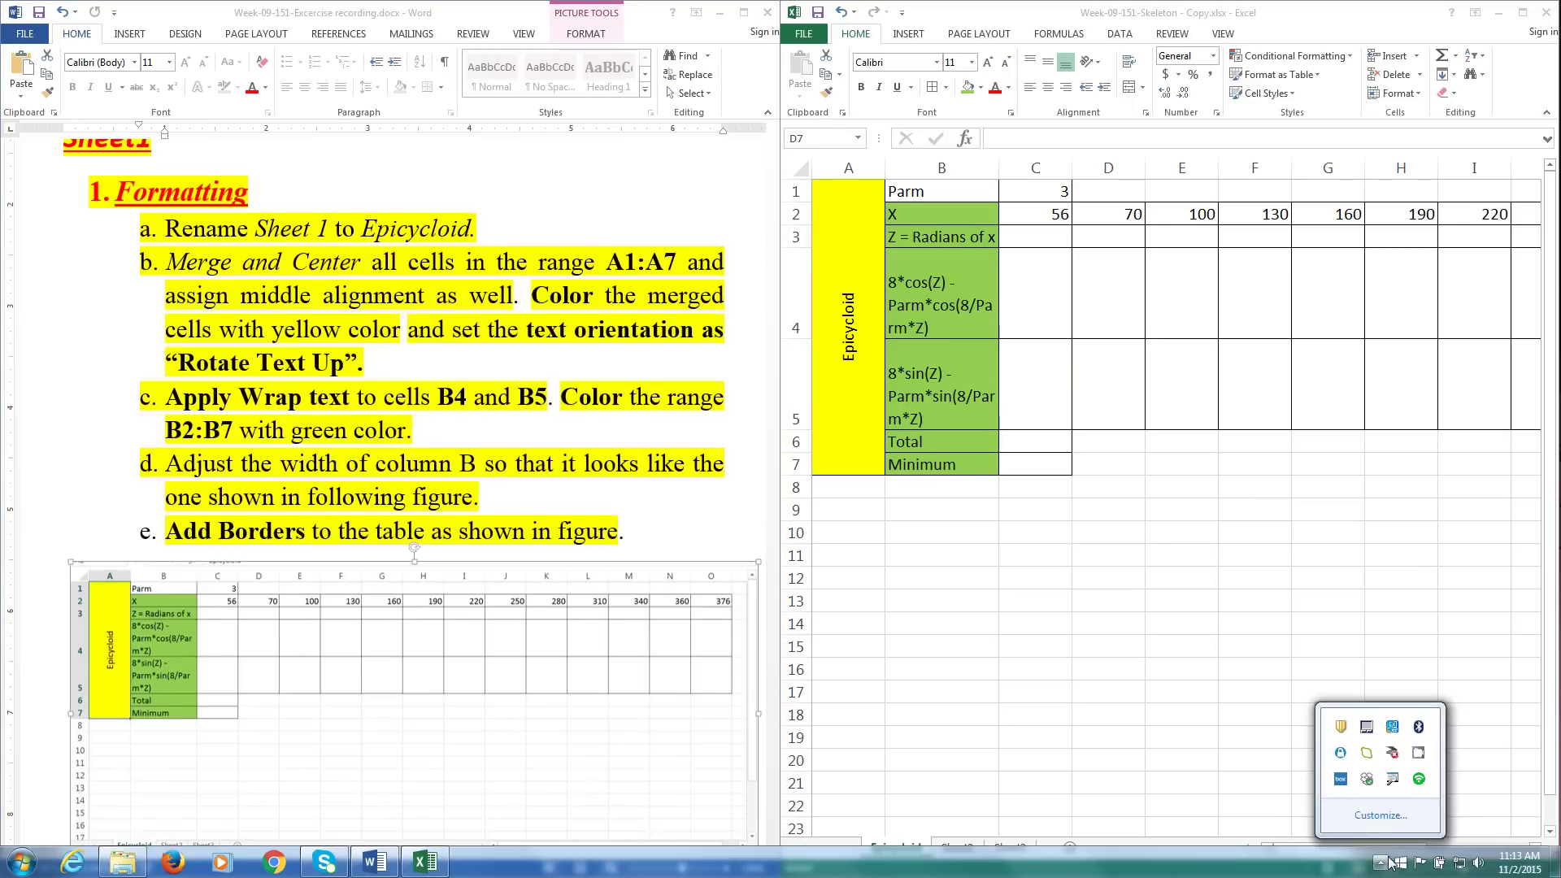